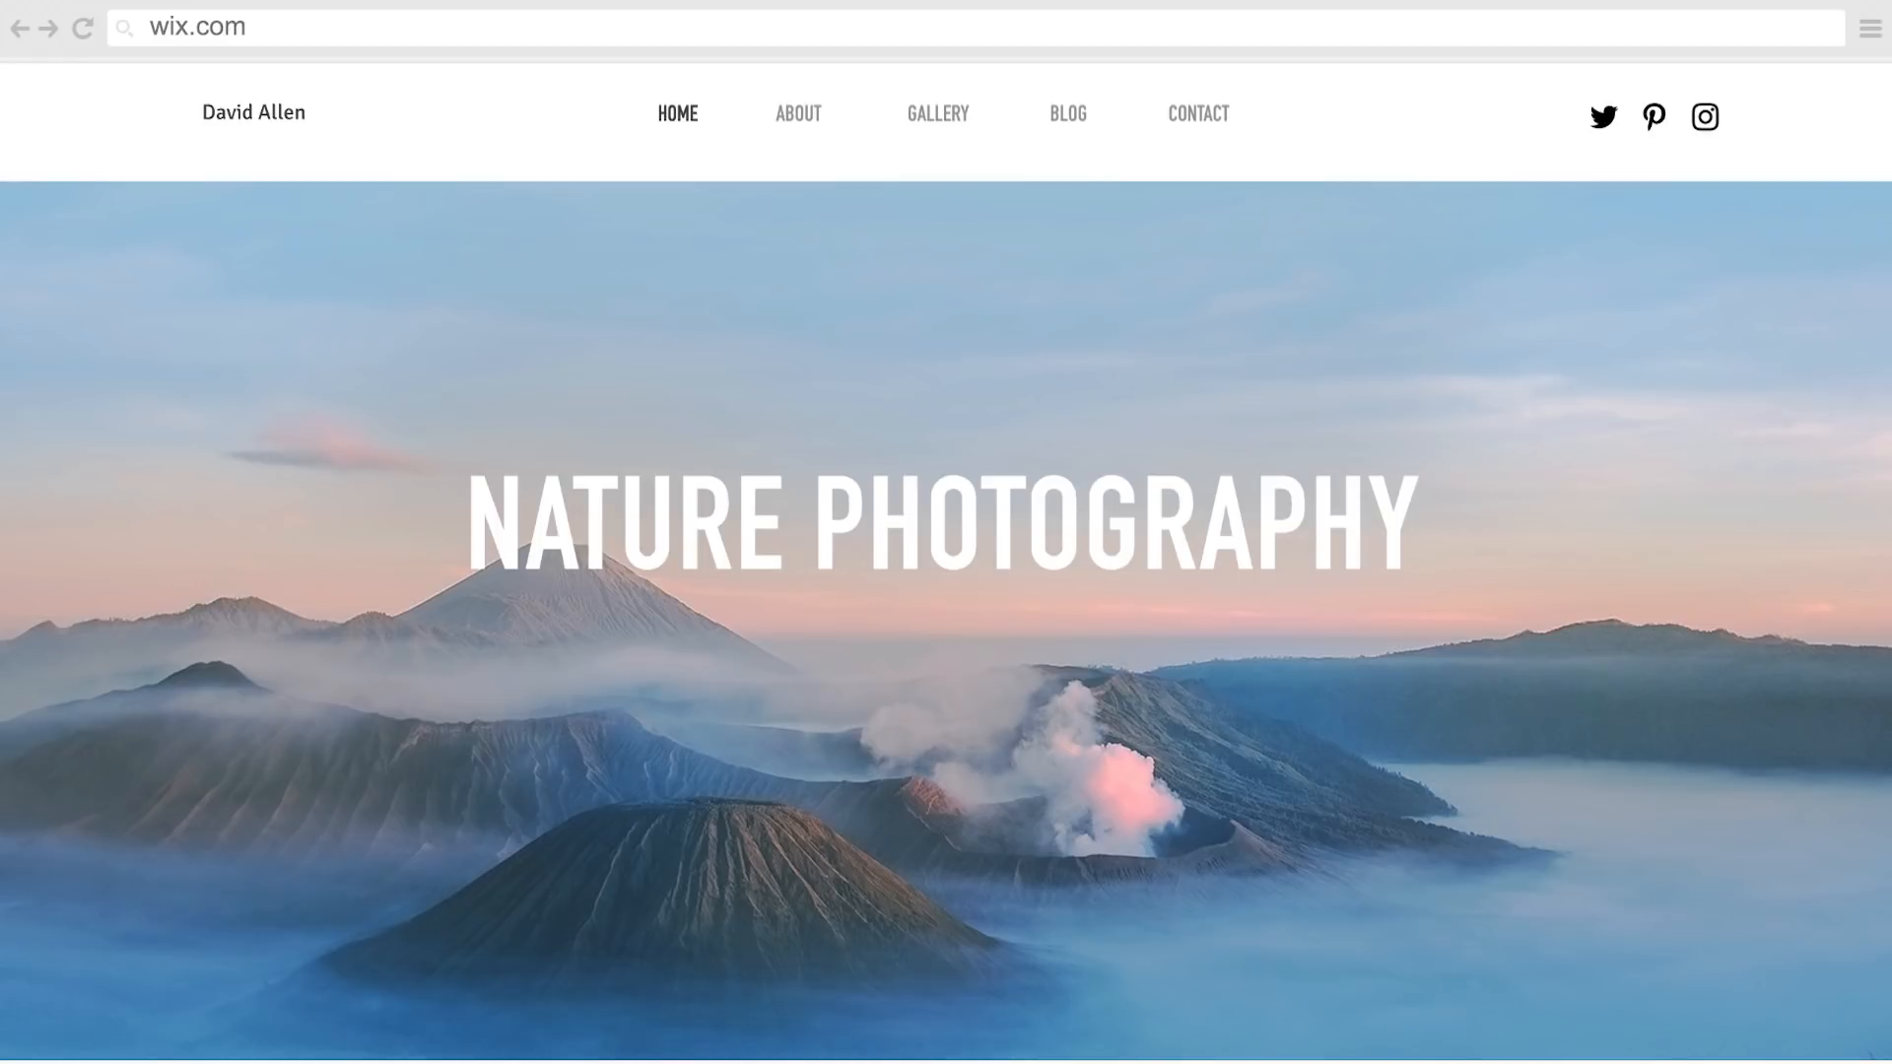
Move the keyboard focus through the site menu to Gallery and open that section
key(Tab)
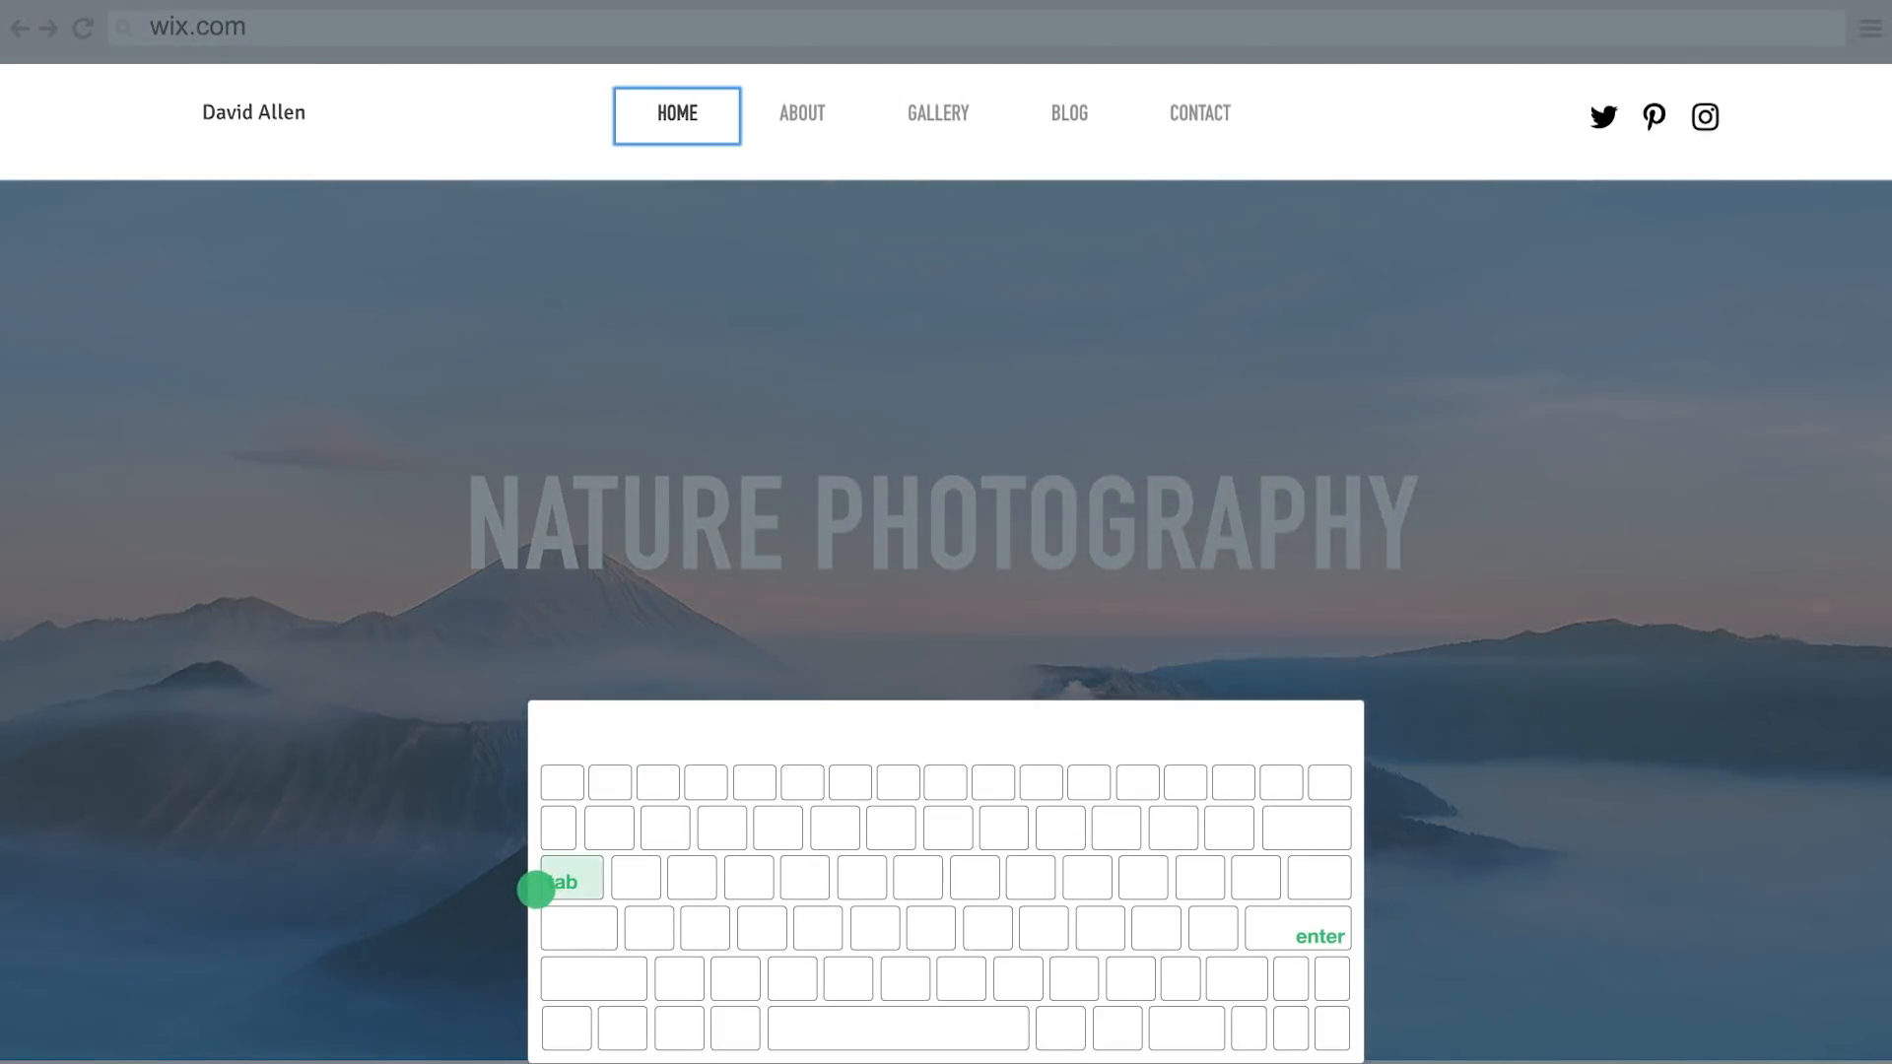
key(Tab)
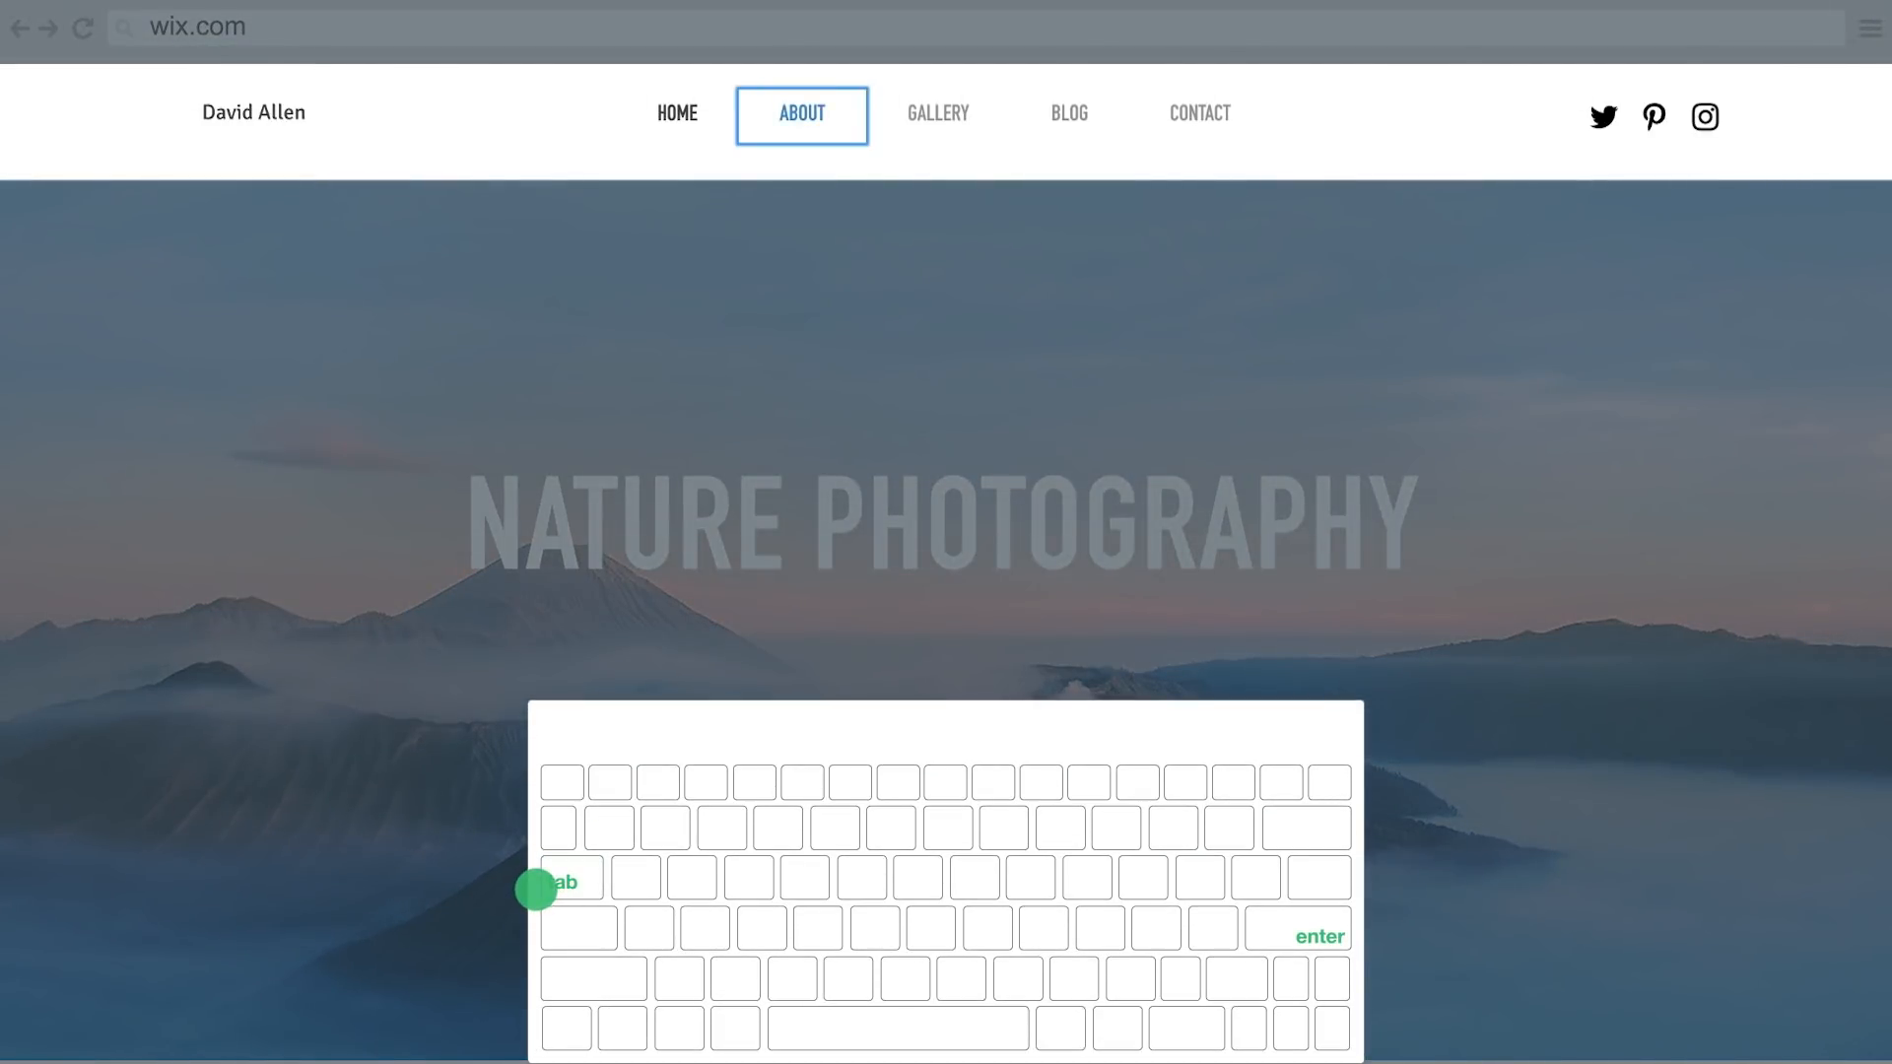
key(Tab)
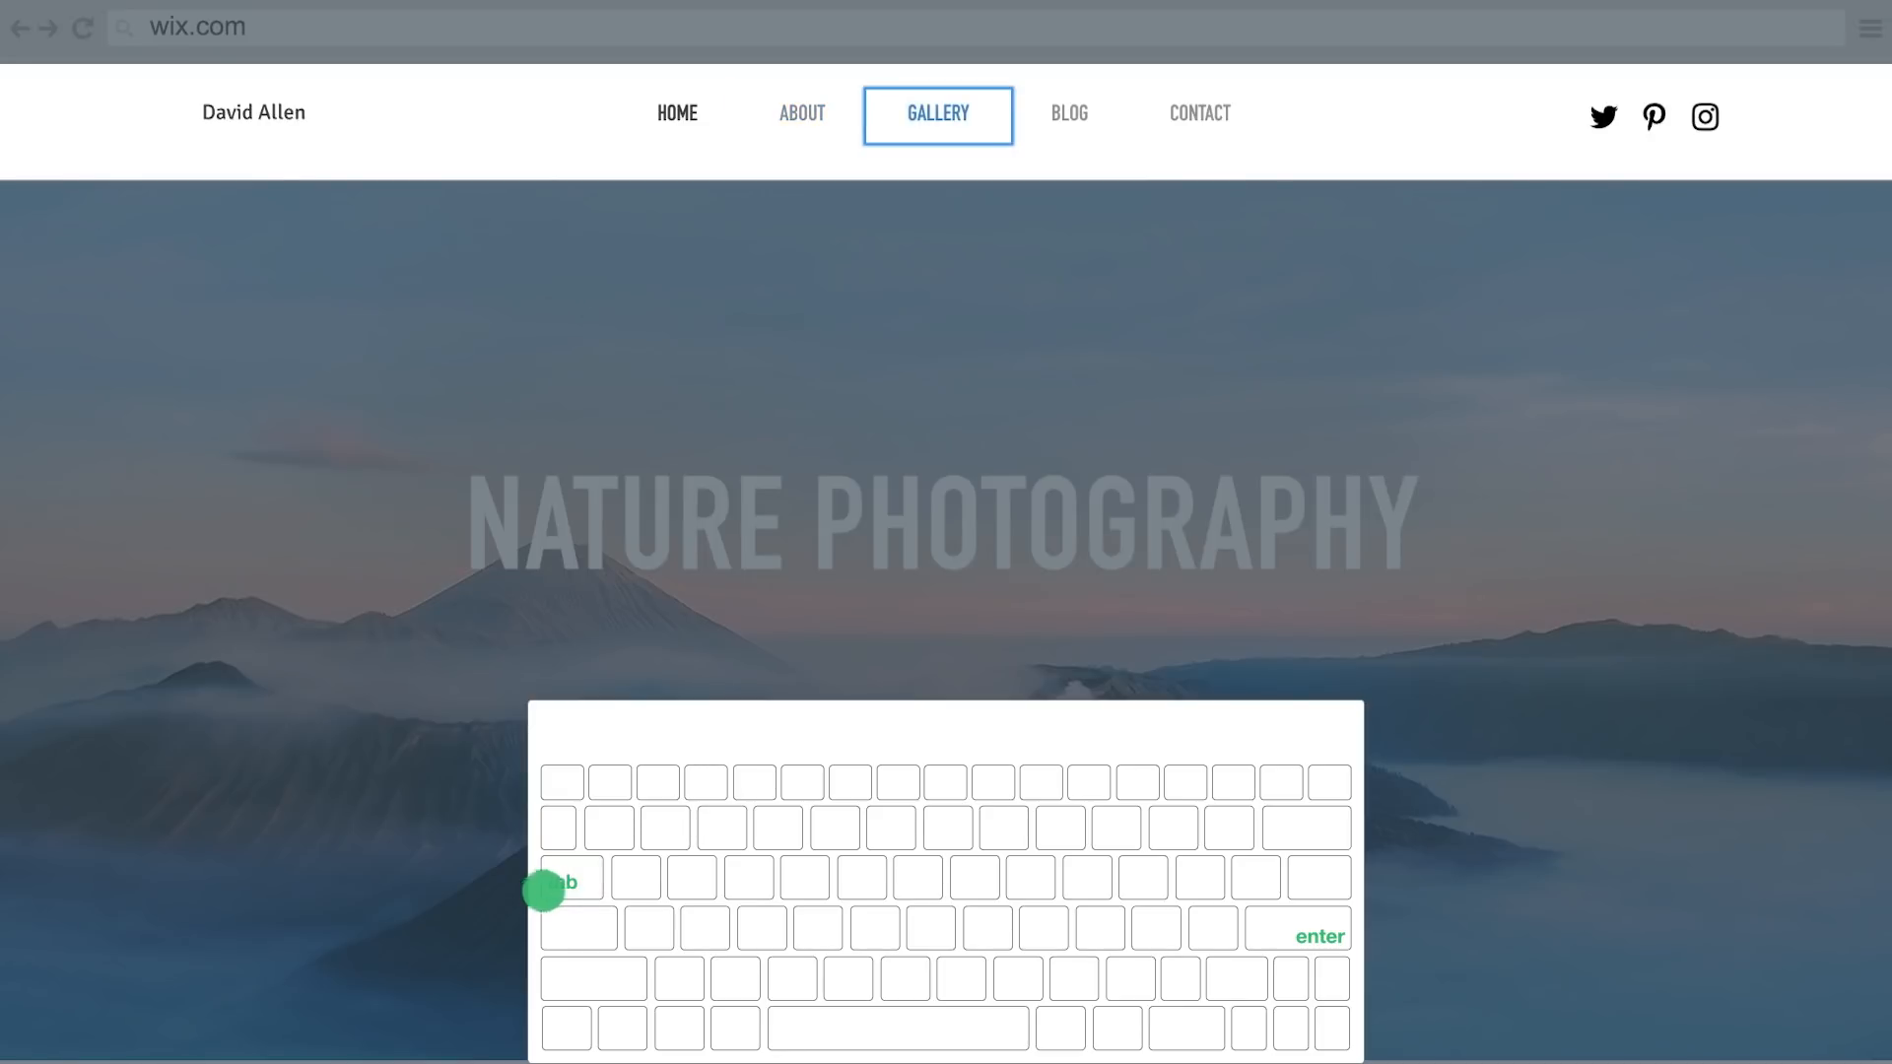
key(Return)
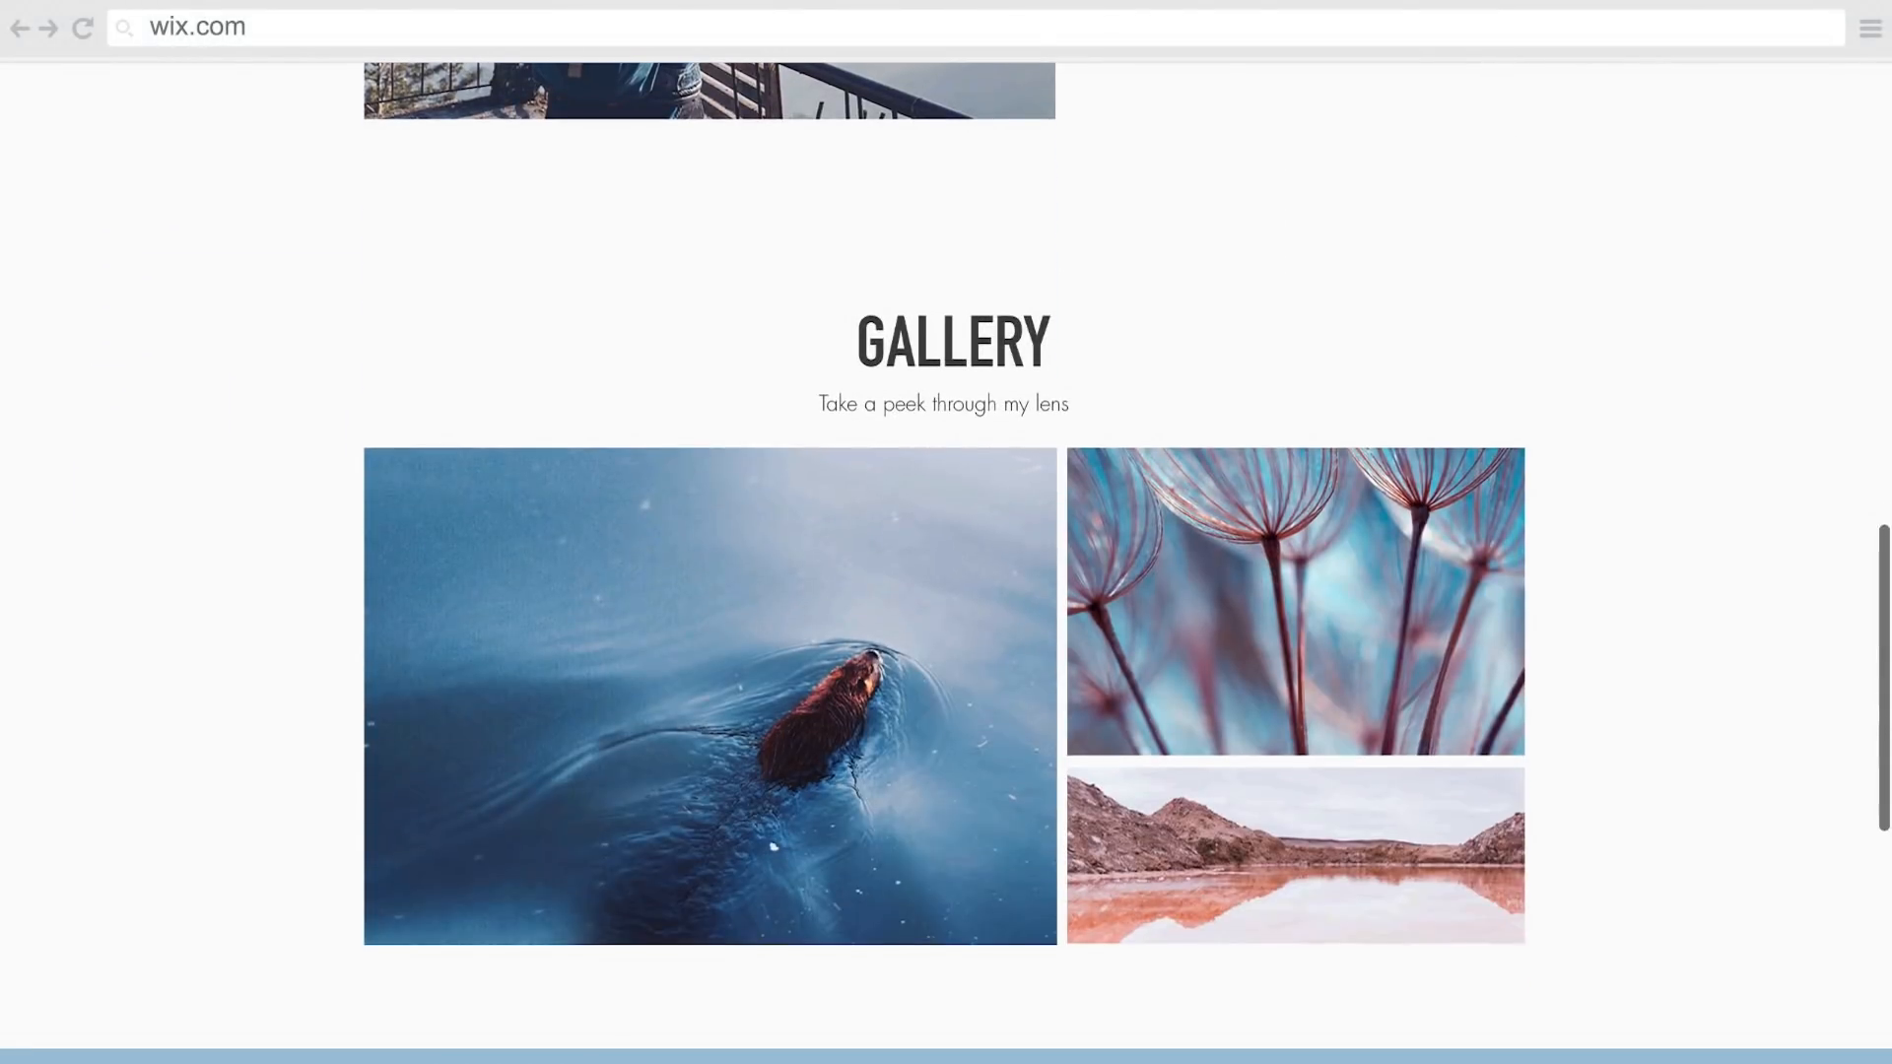
Review the live page between the Gallery, the site title and the About Me paragraph
scroll(946, 563, up, 9)
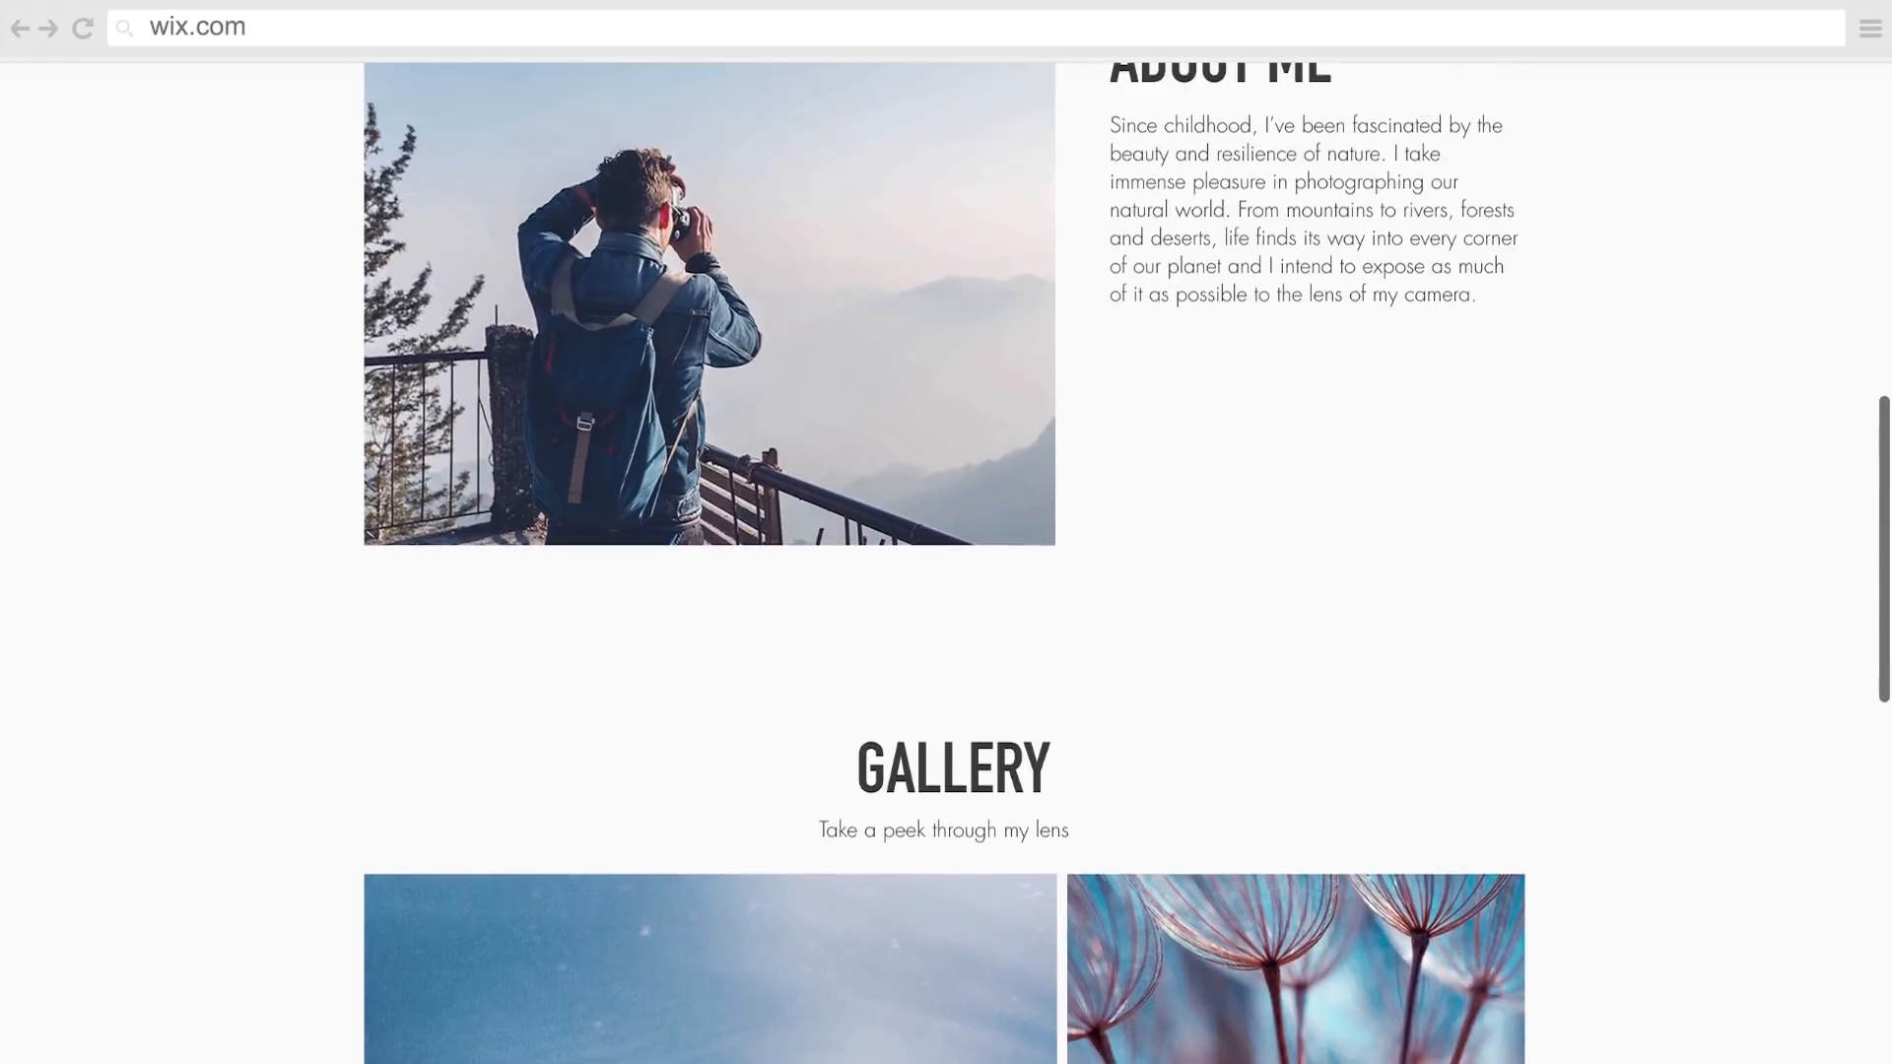
scroll(945, 563, up, 7)
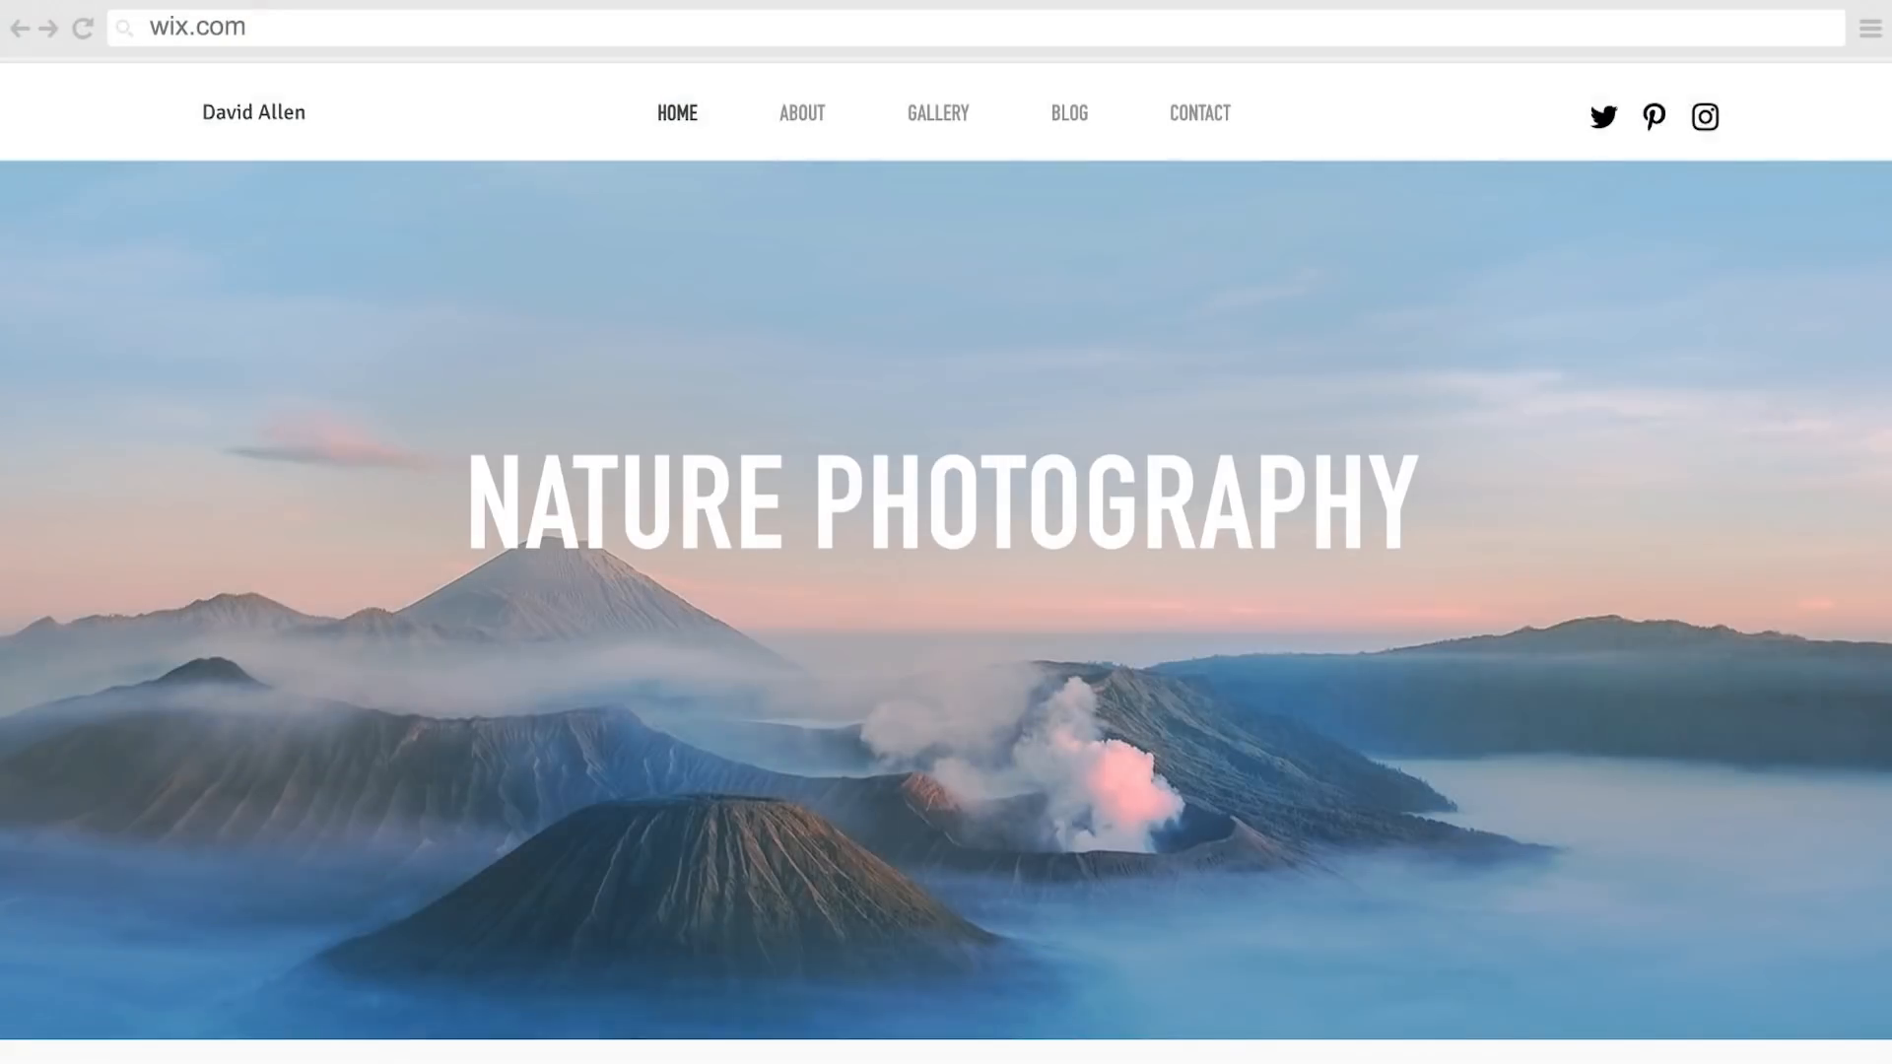
scroll(1600, 451, down, 7)
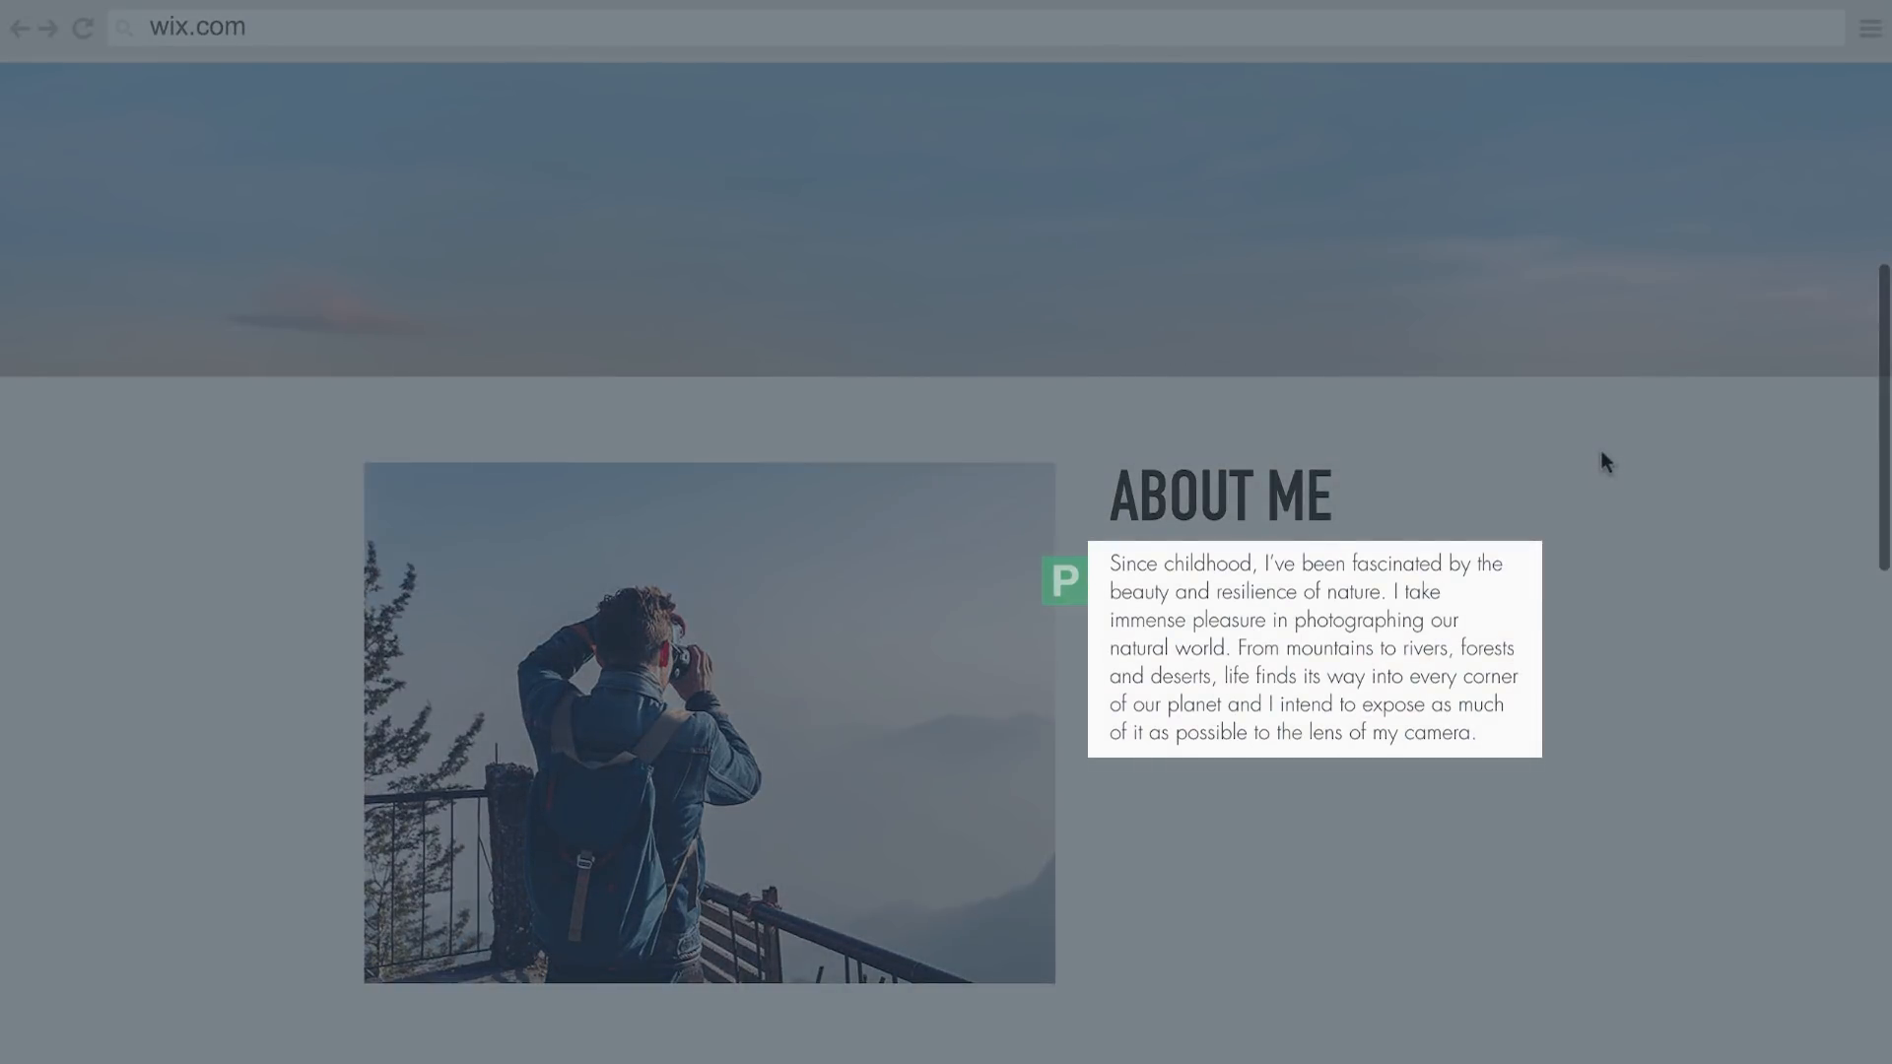
scroll(1600, 463, up, 5)
scroll(1600, 451, up, 2)
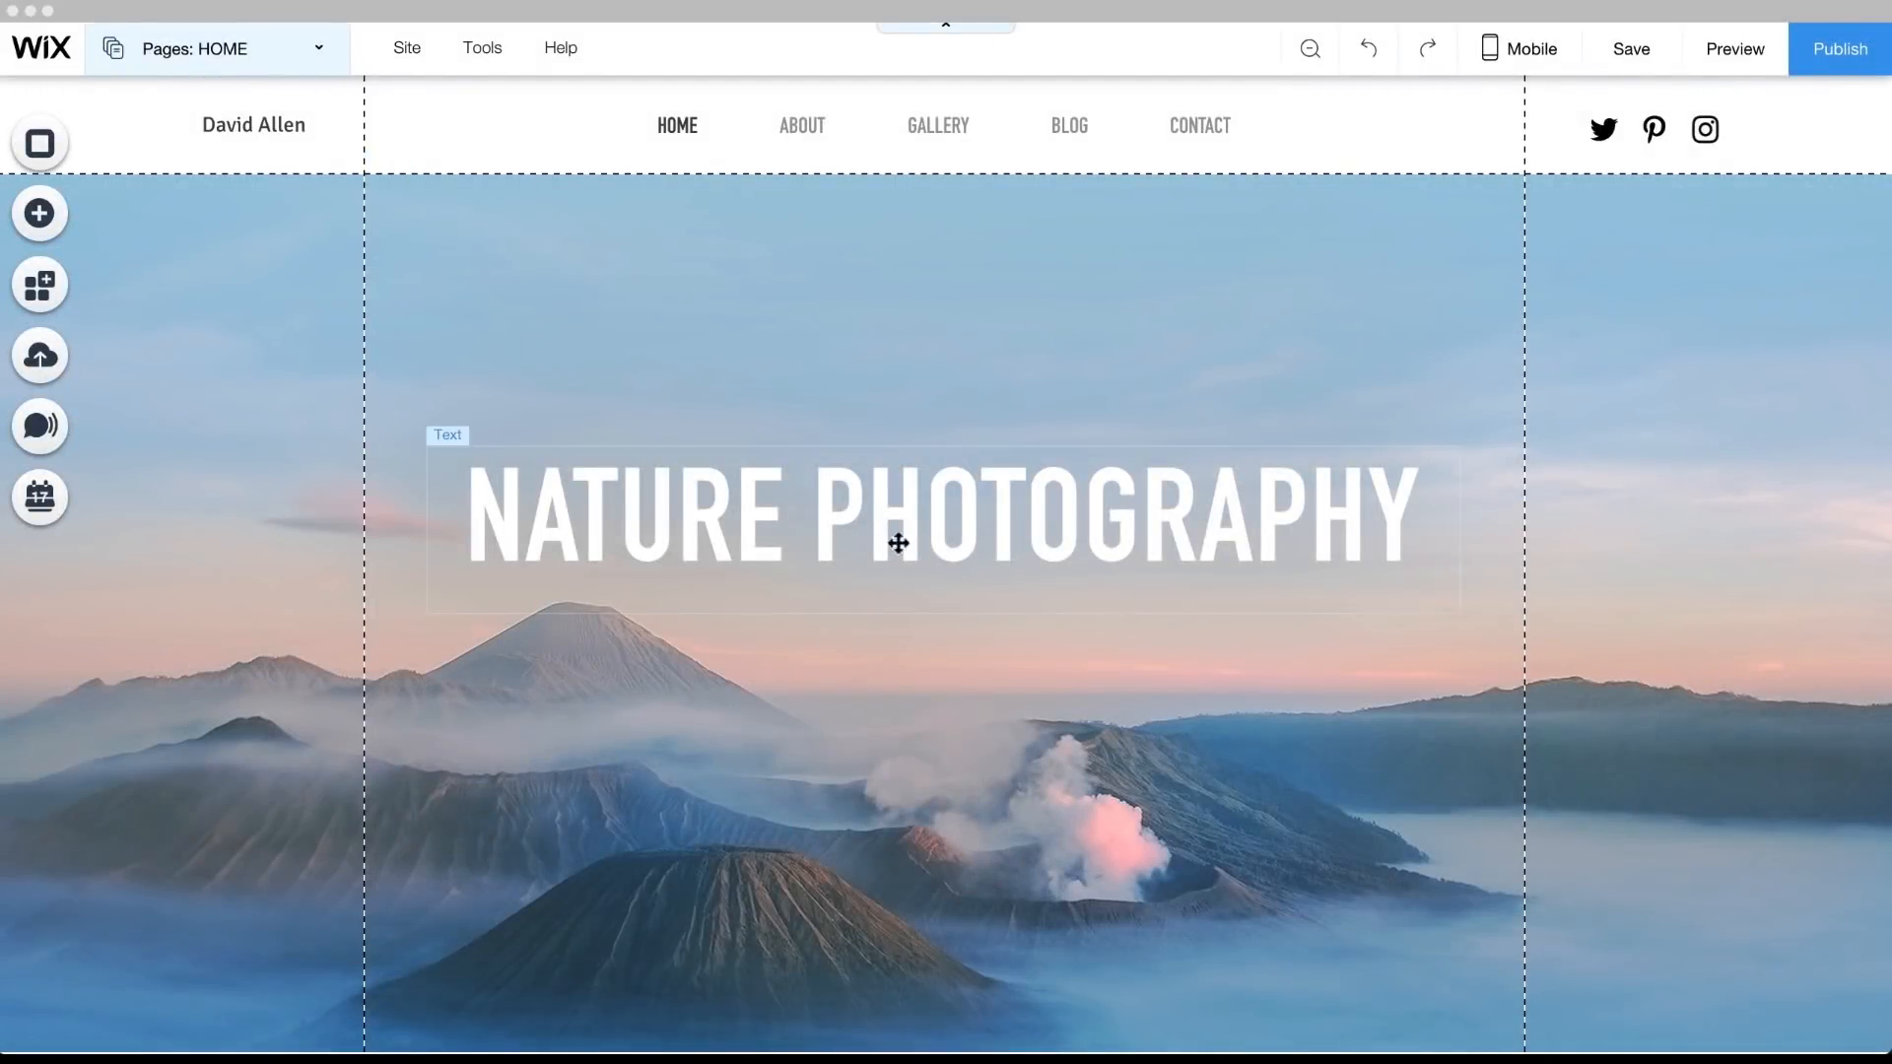
Choose H1 as the heading tag of the NATURE PHOTOGRAPHY title
click(812, 514)
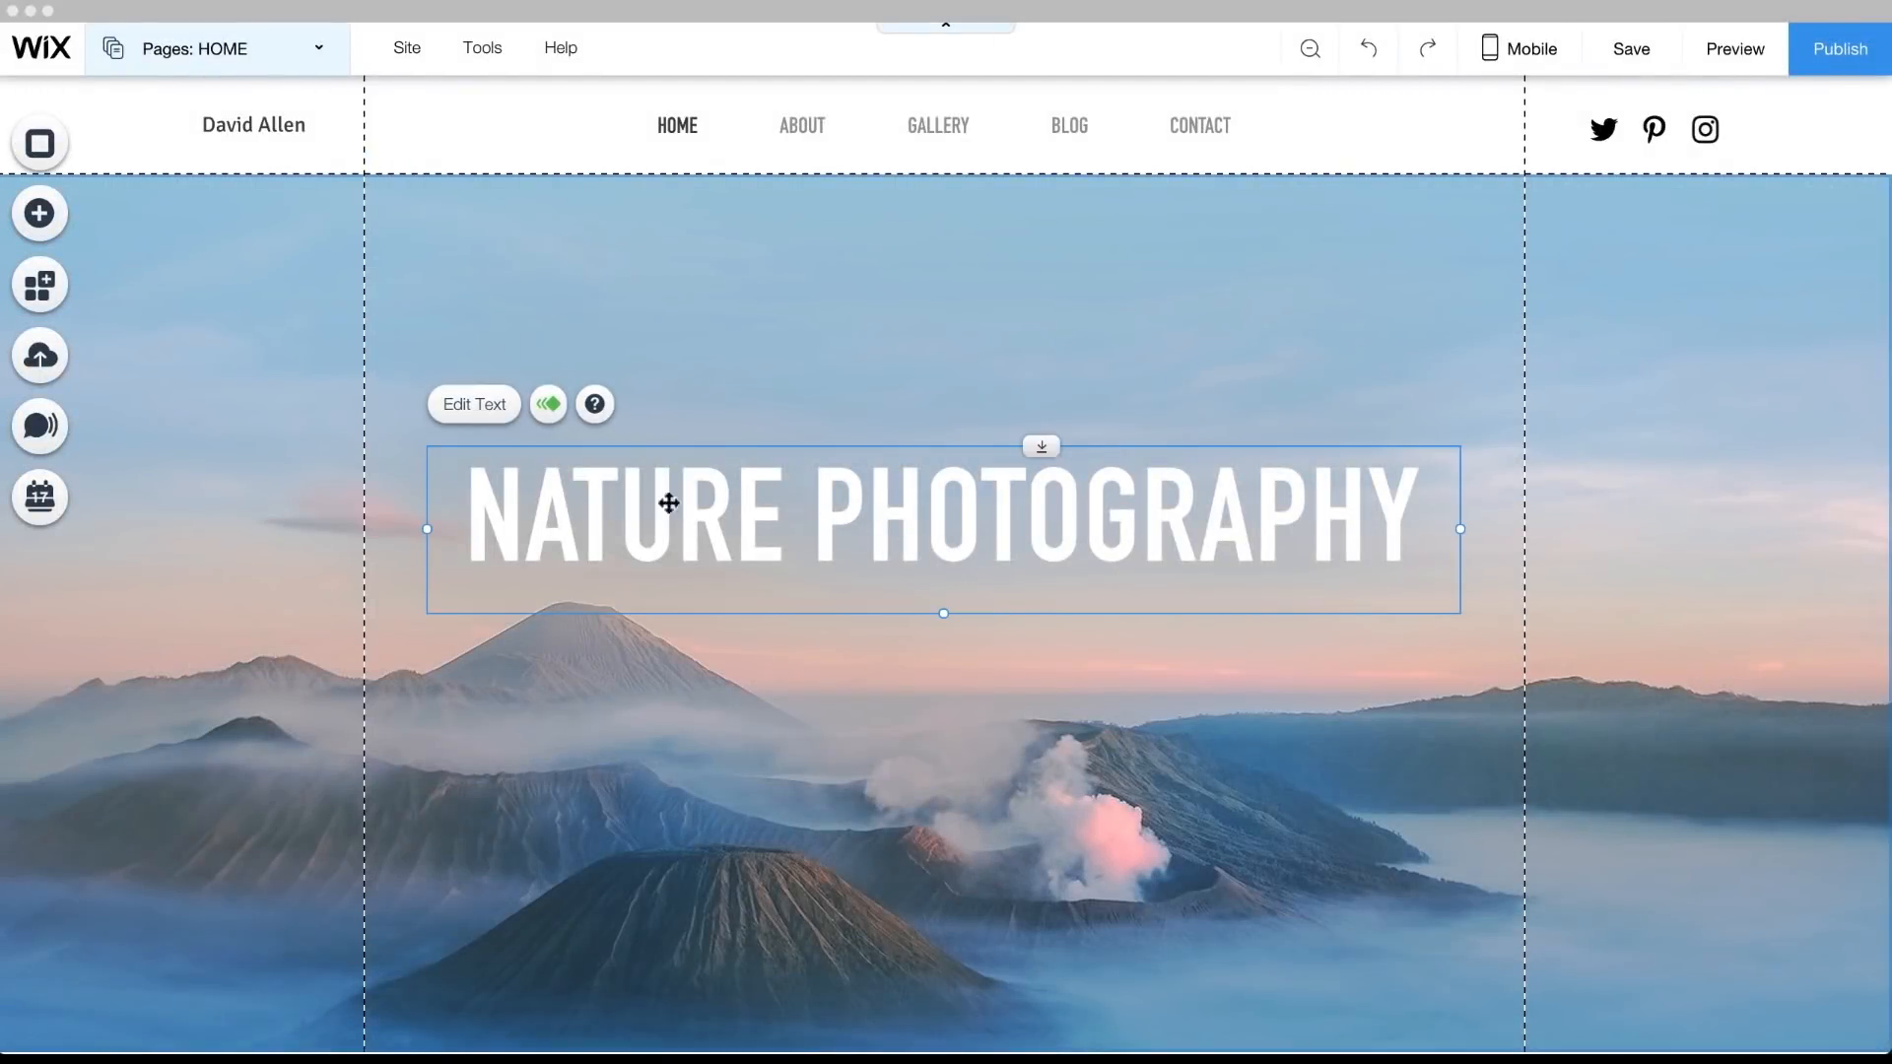
click(475, 415)
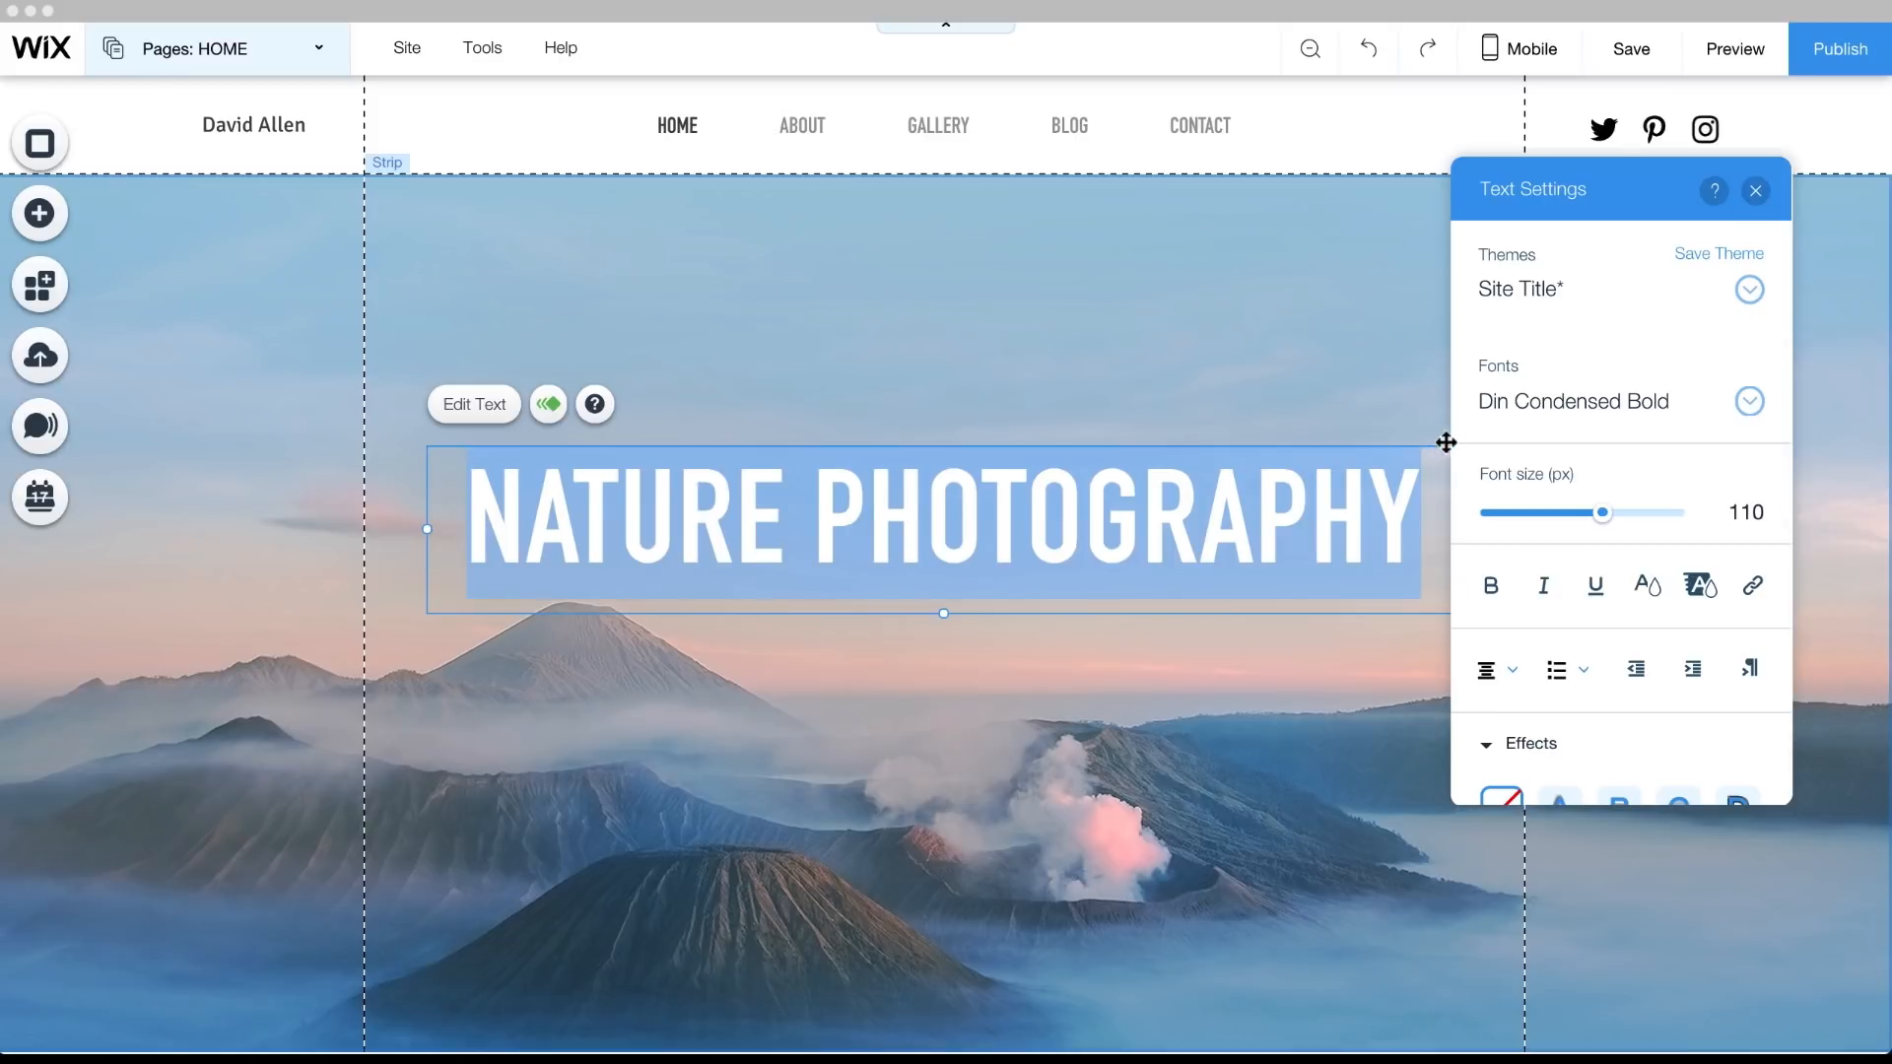
scroll(1465, 441, down, 5)
scroll(1465, 443, down, 3)
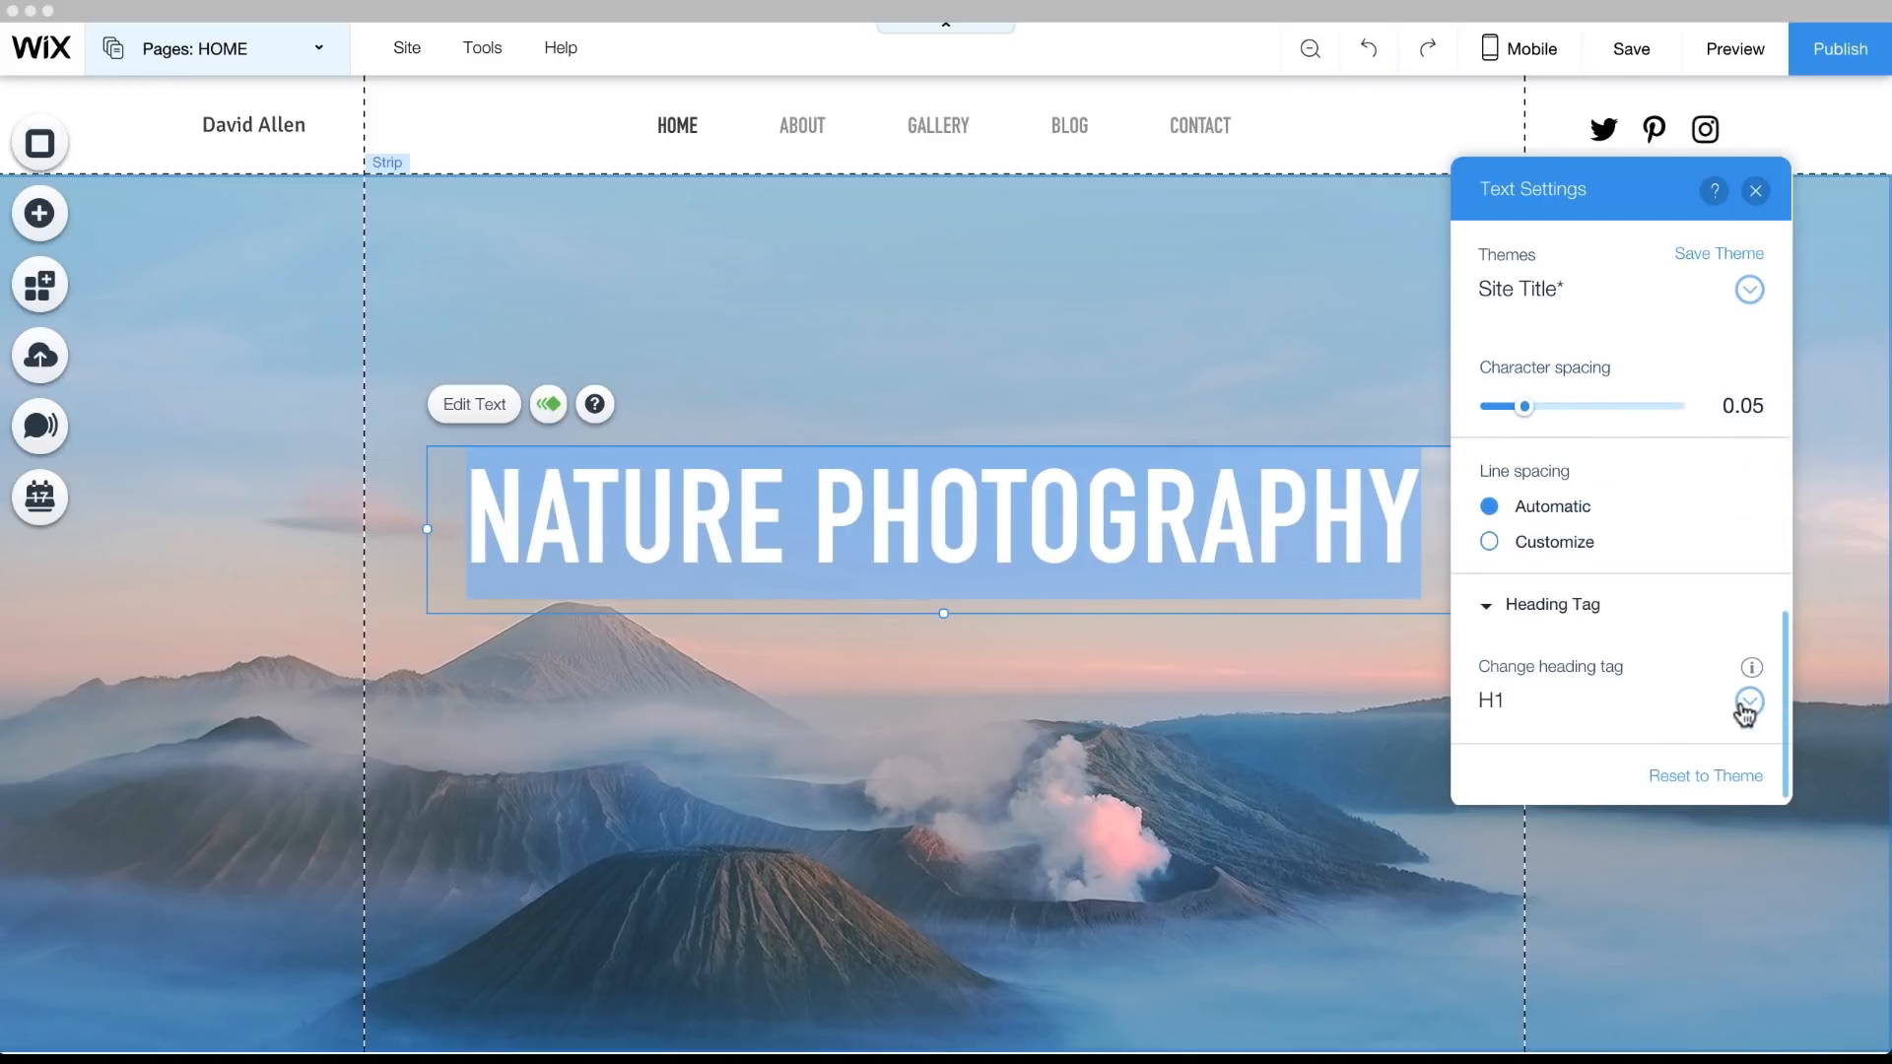
click(1745, 704)
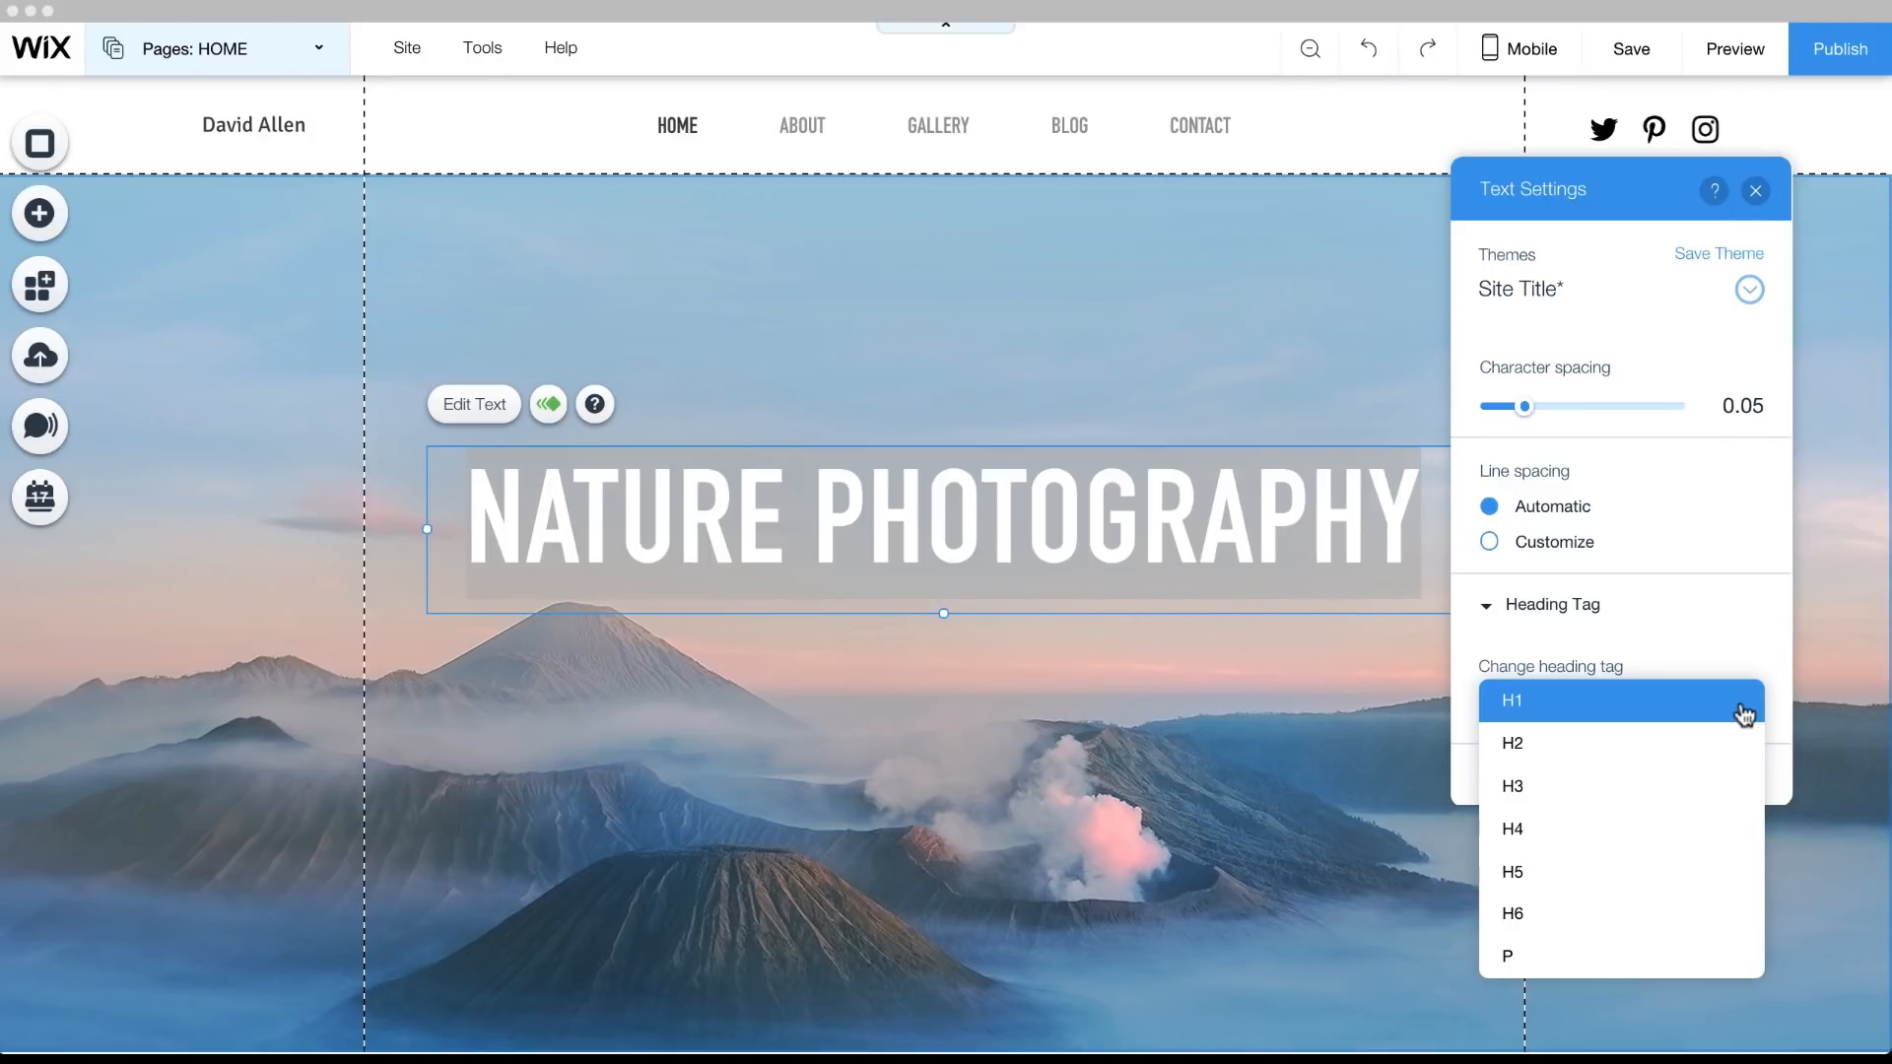
click(1745, 712)
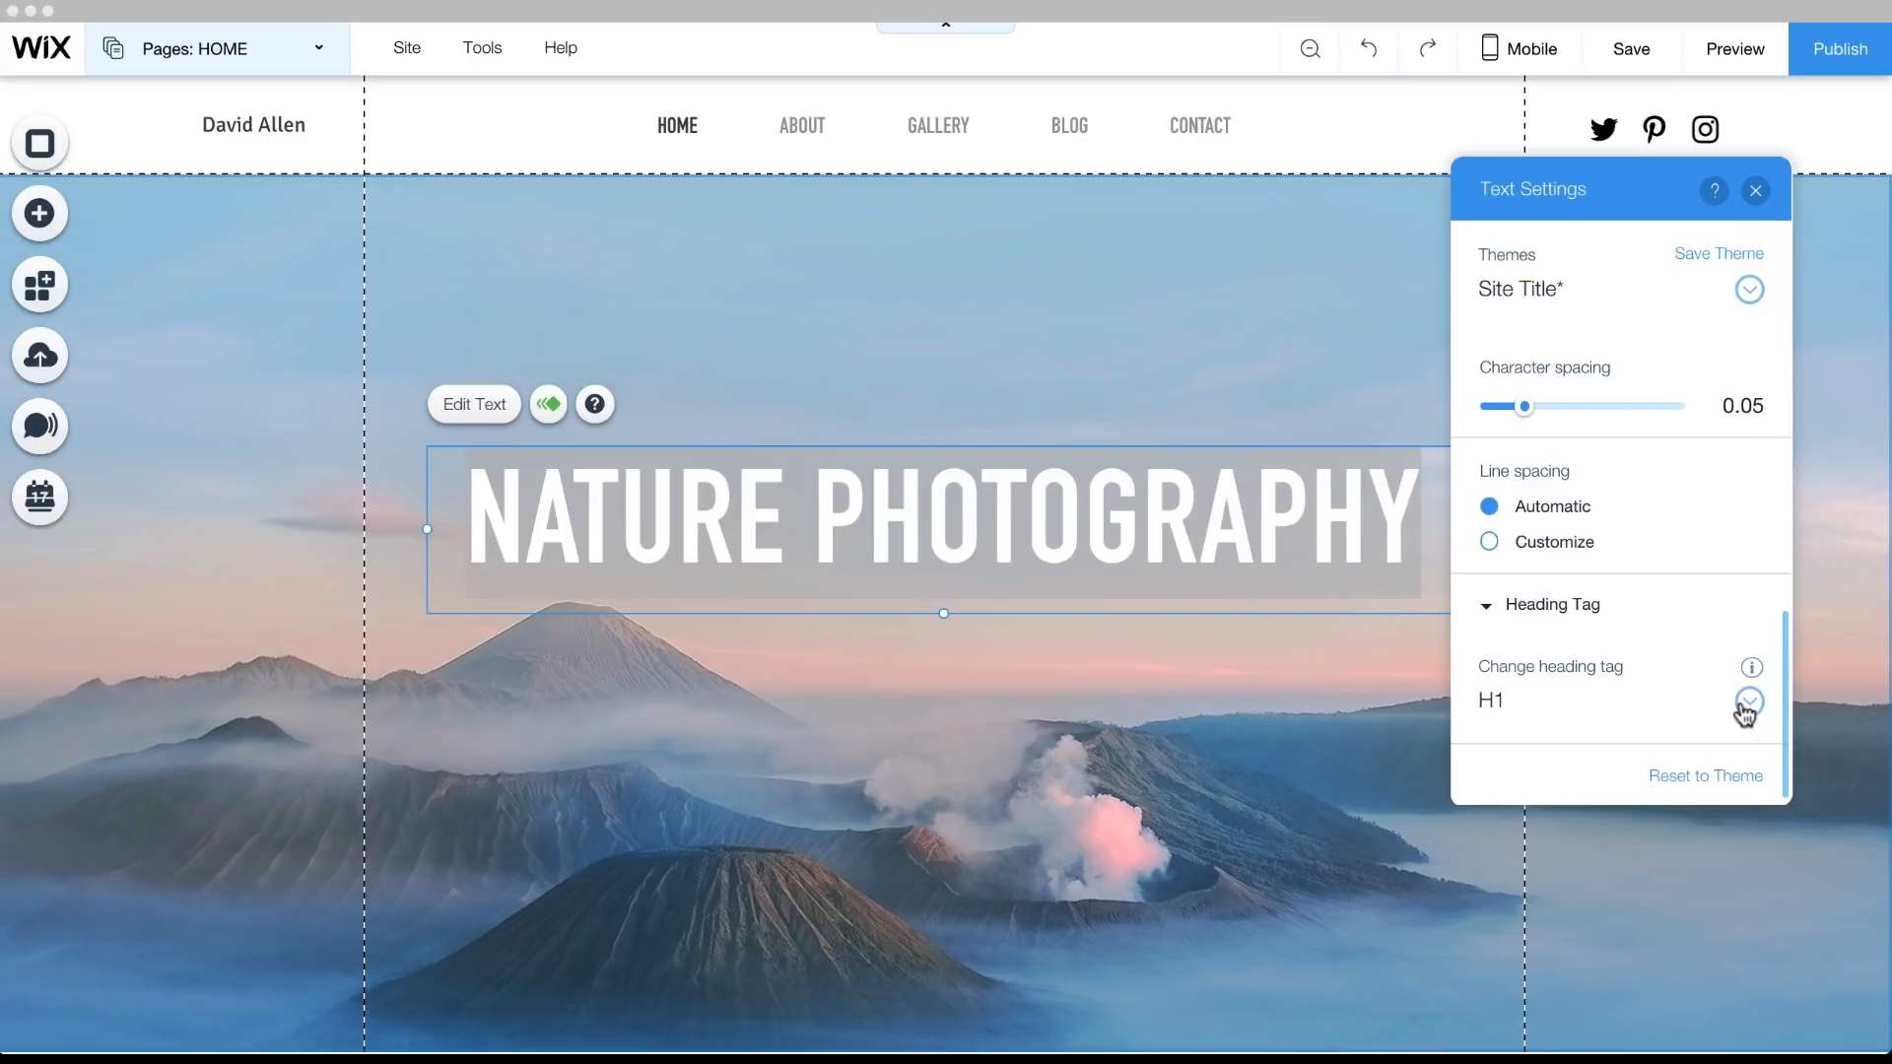
click(1756, 190)
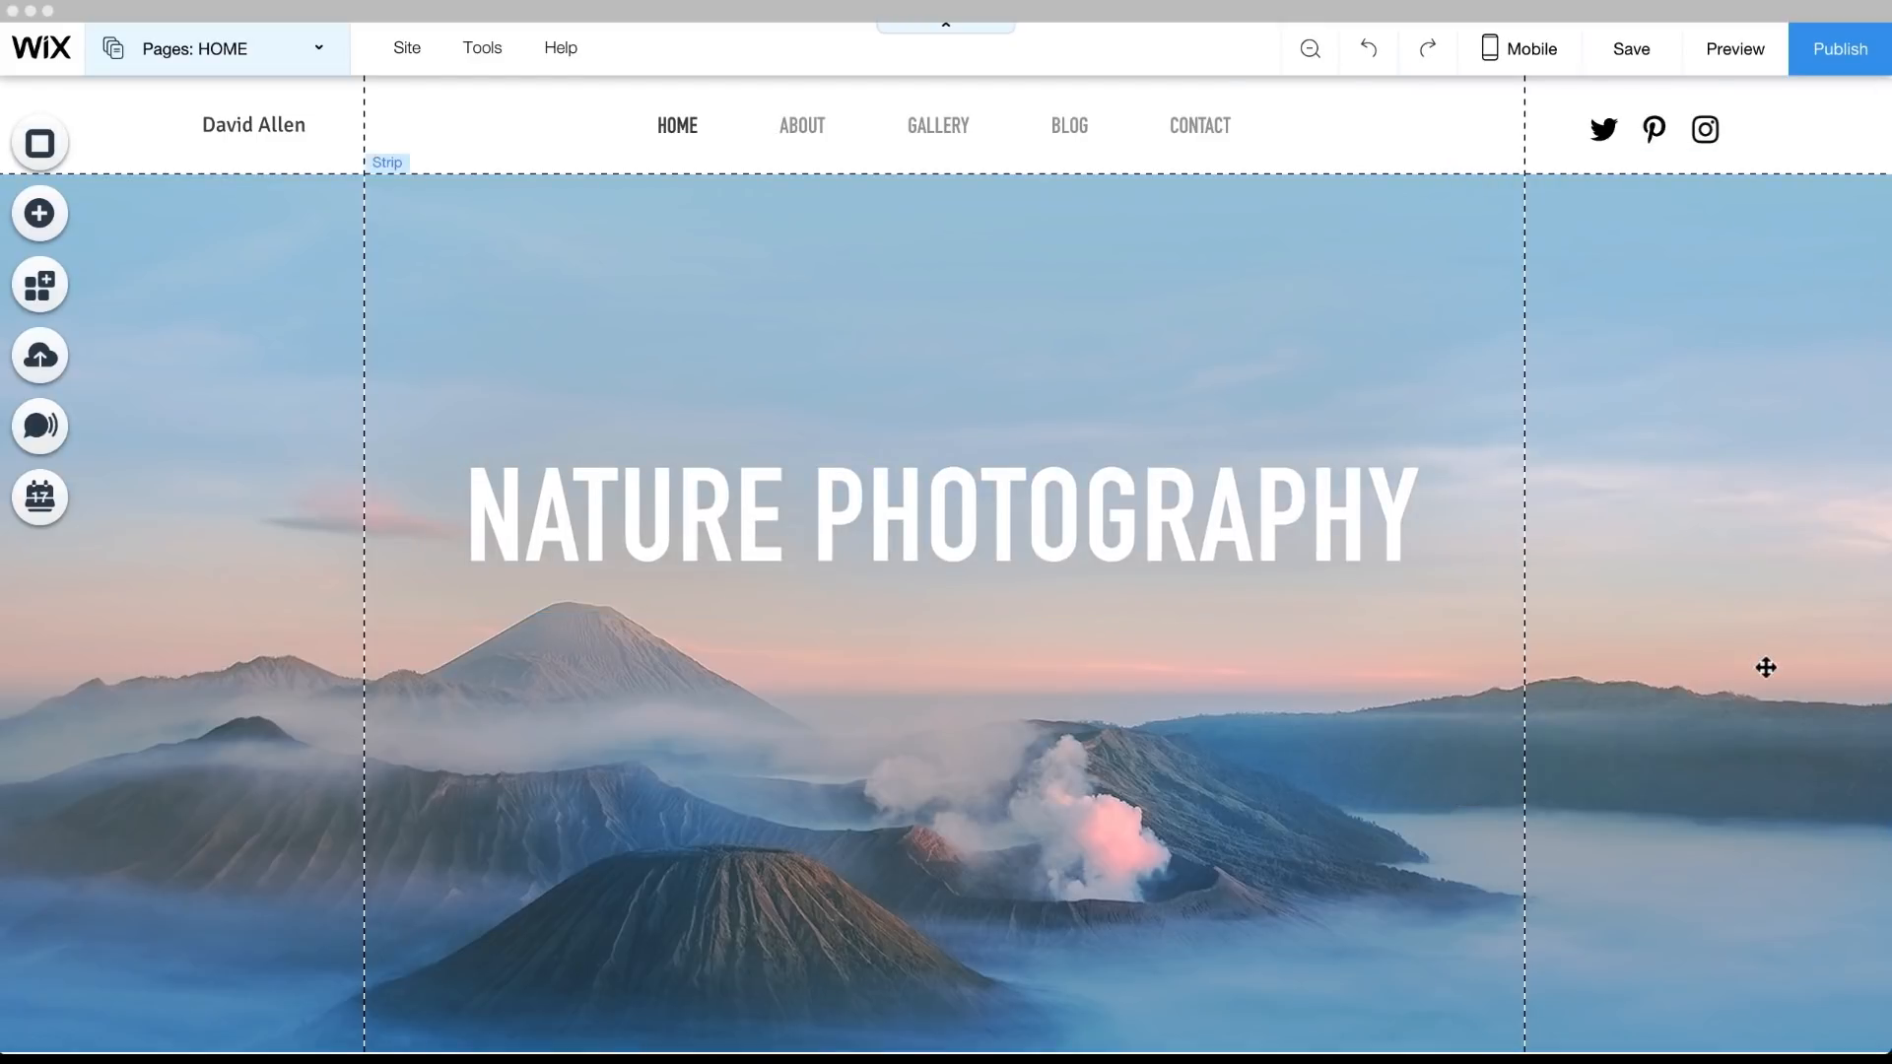
Check which heading tag the ABOUT ME heading uses in its text settings
scroll(1766, 668, down, 10)
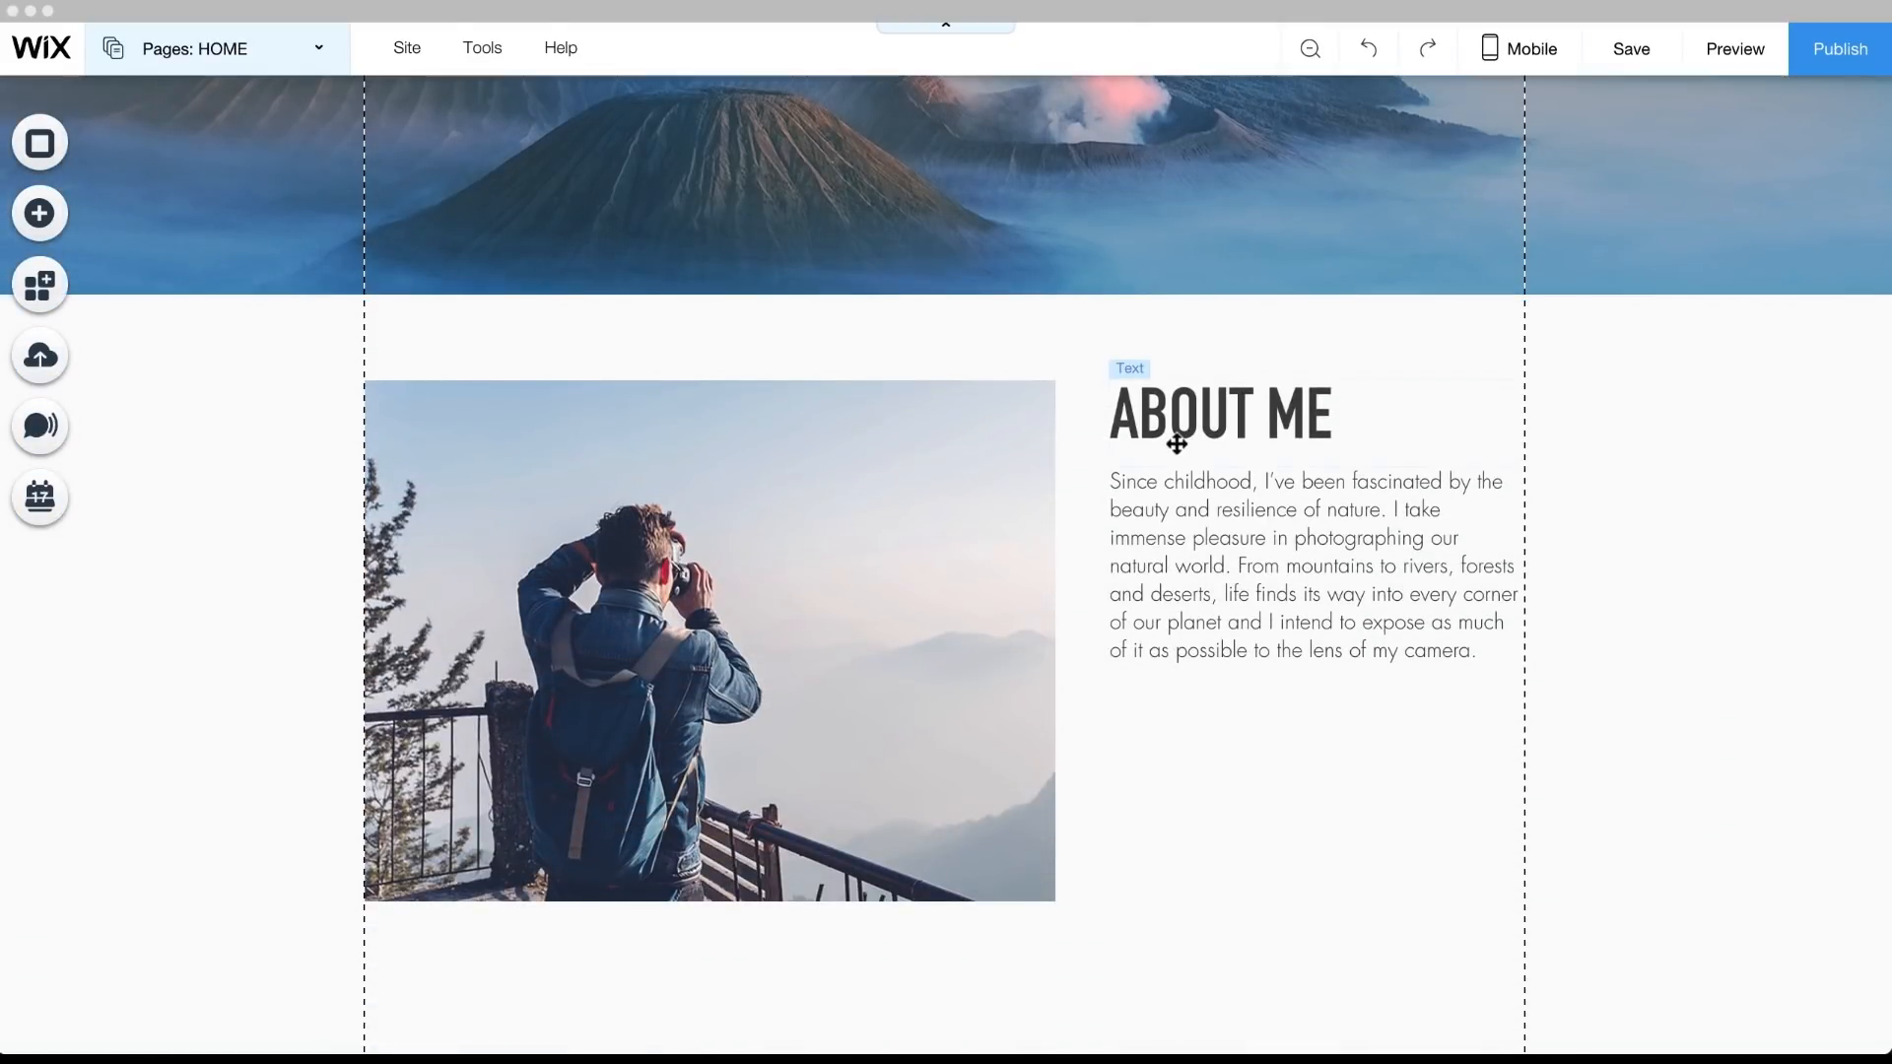
double_click(1177, 443)
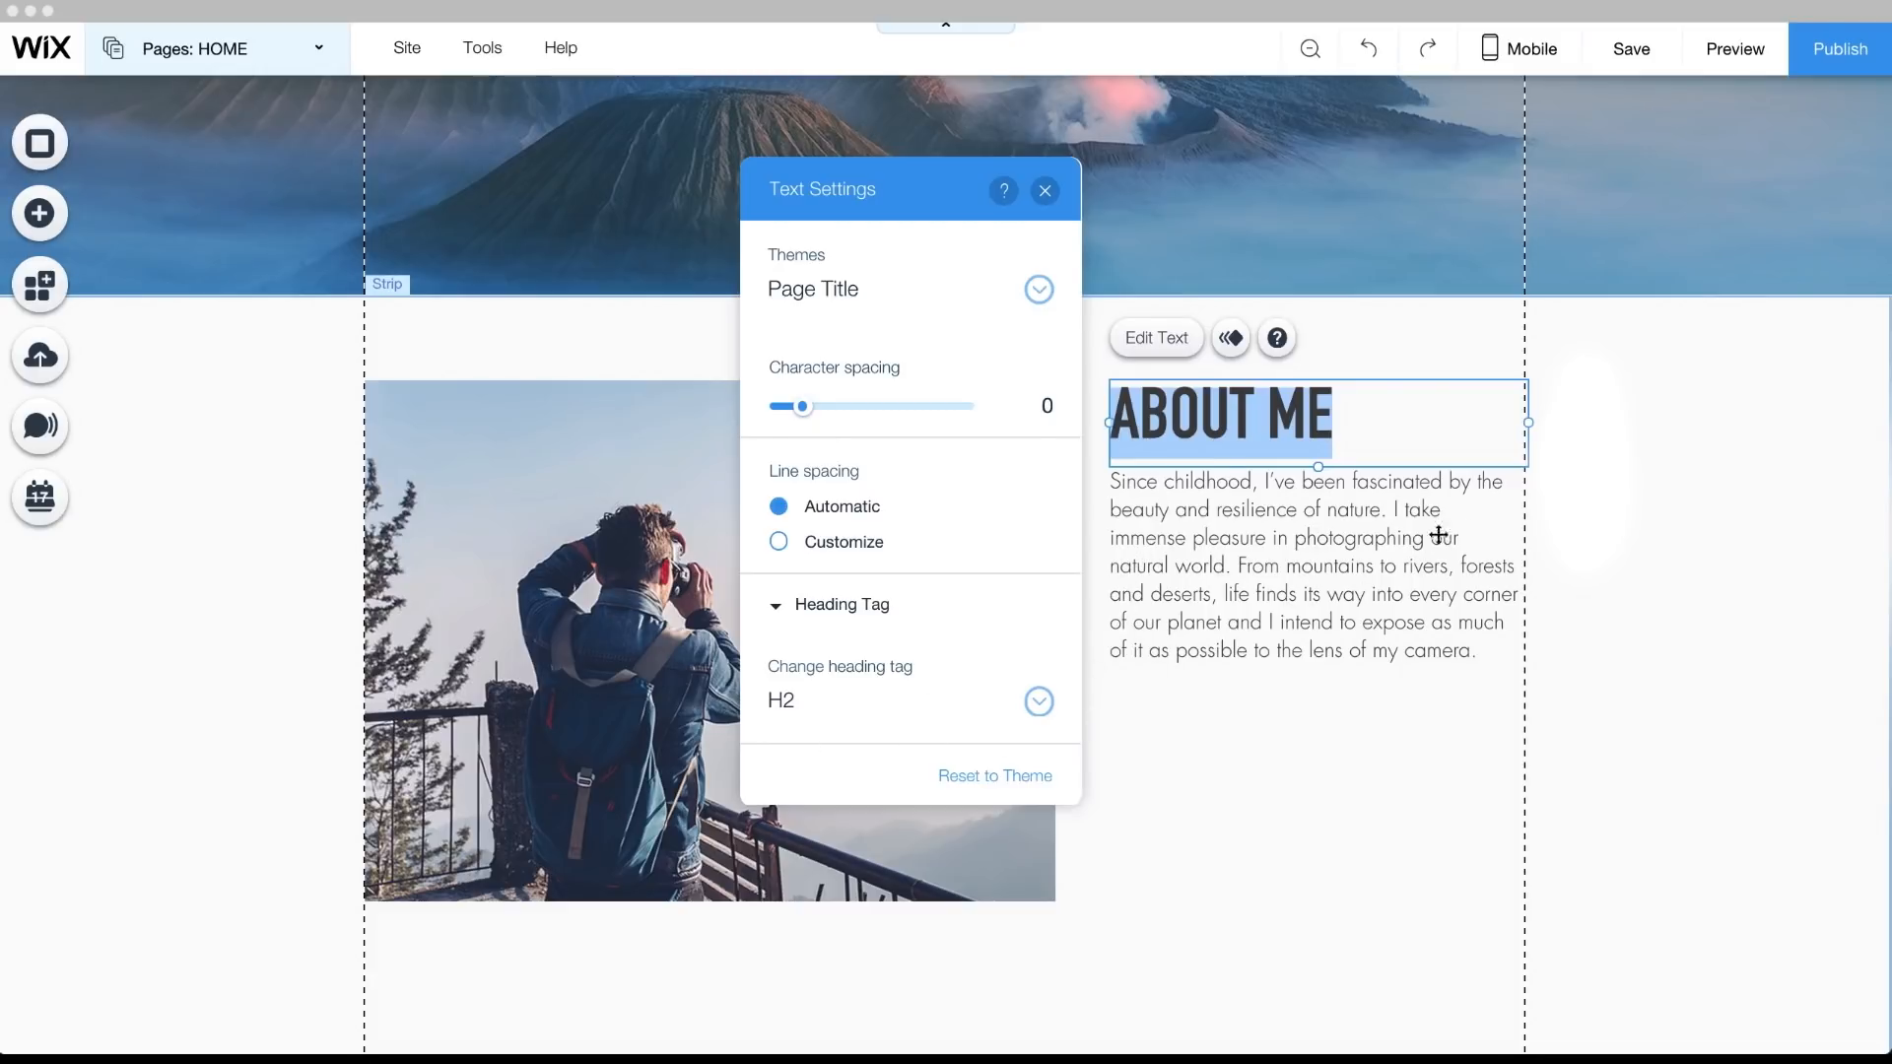
click(1575, 471)
Check which heading tag the paragraph below ABOUT ME uses in its text settings
click(1302, 621)
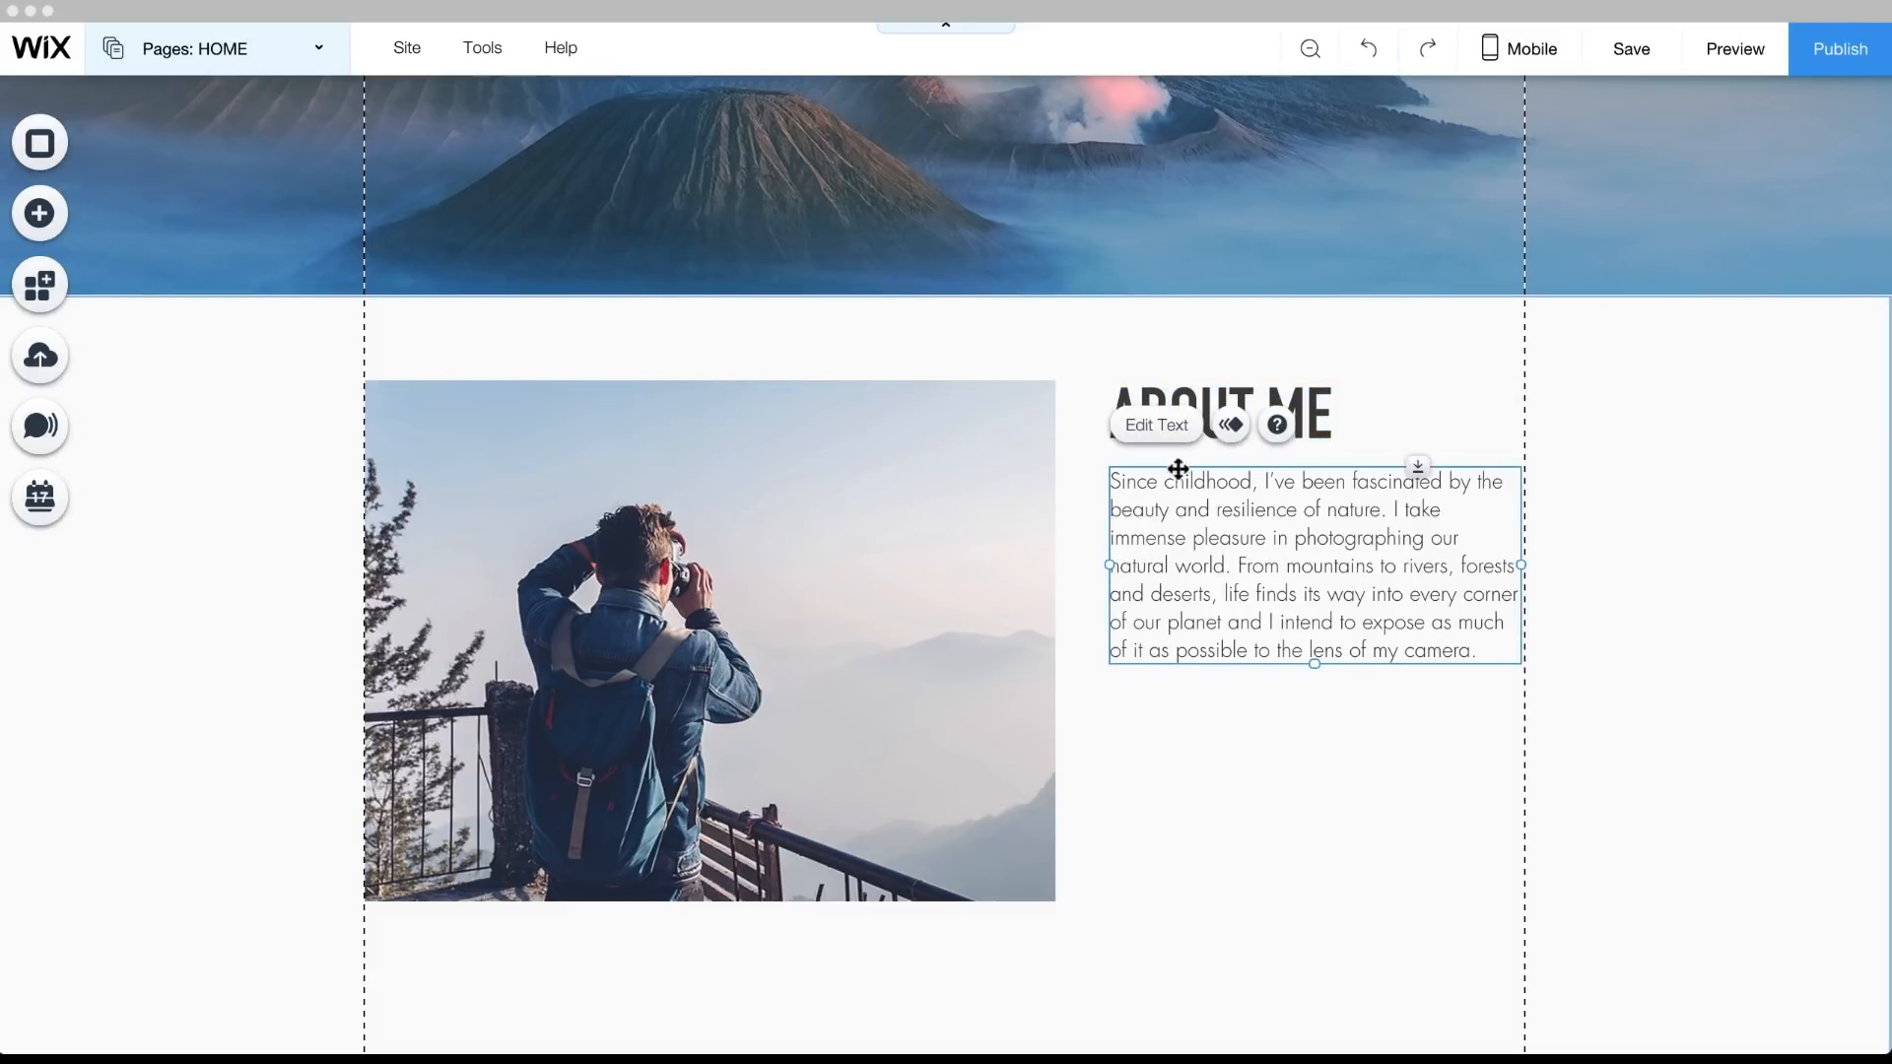
click(1157, 426)
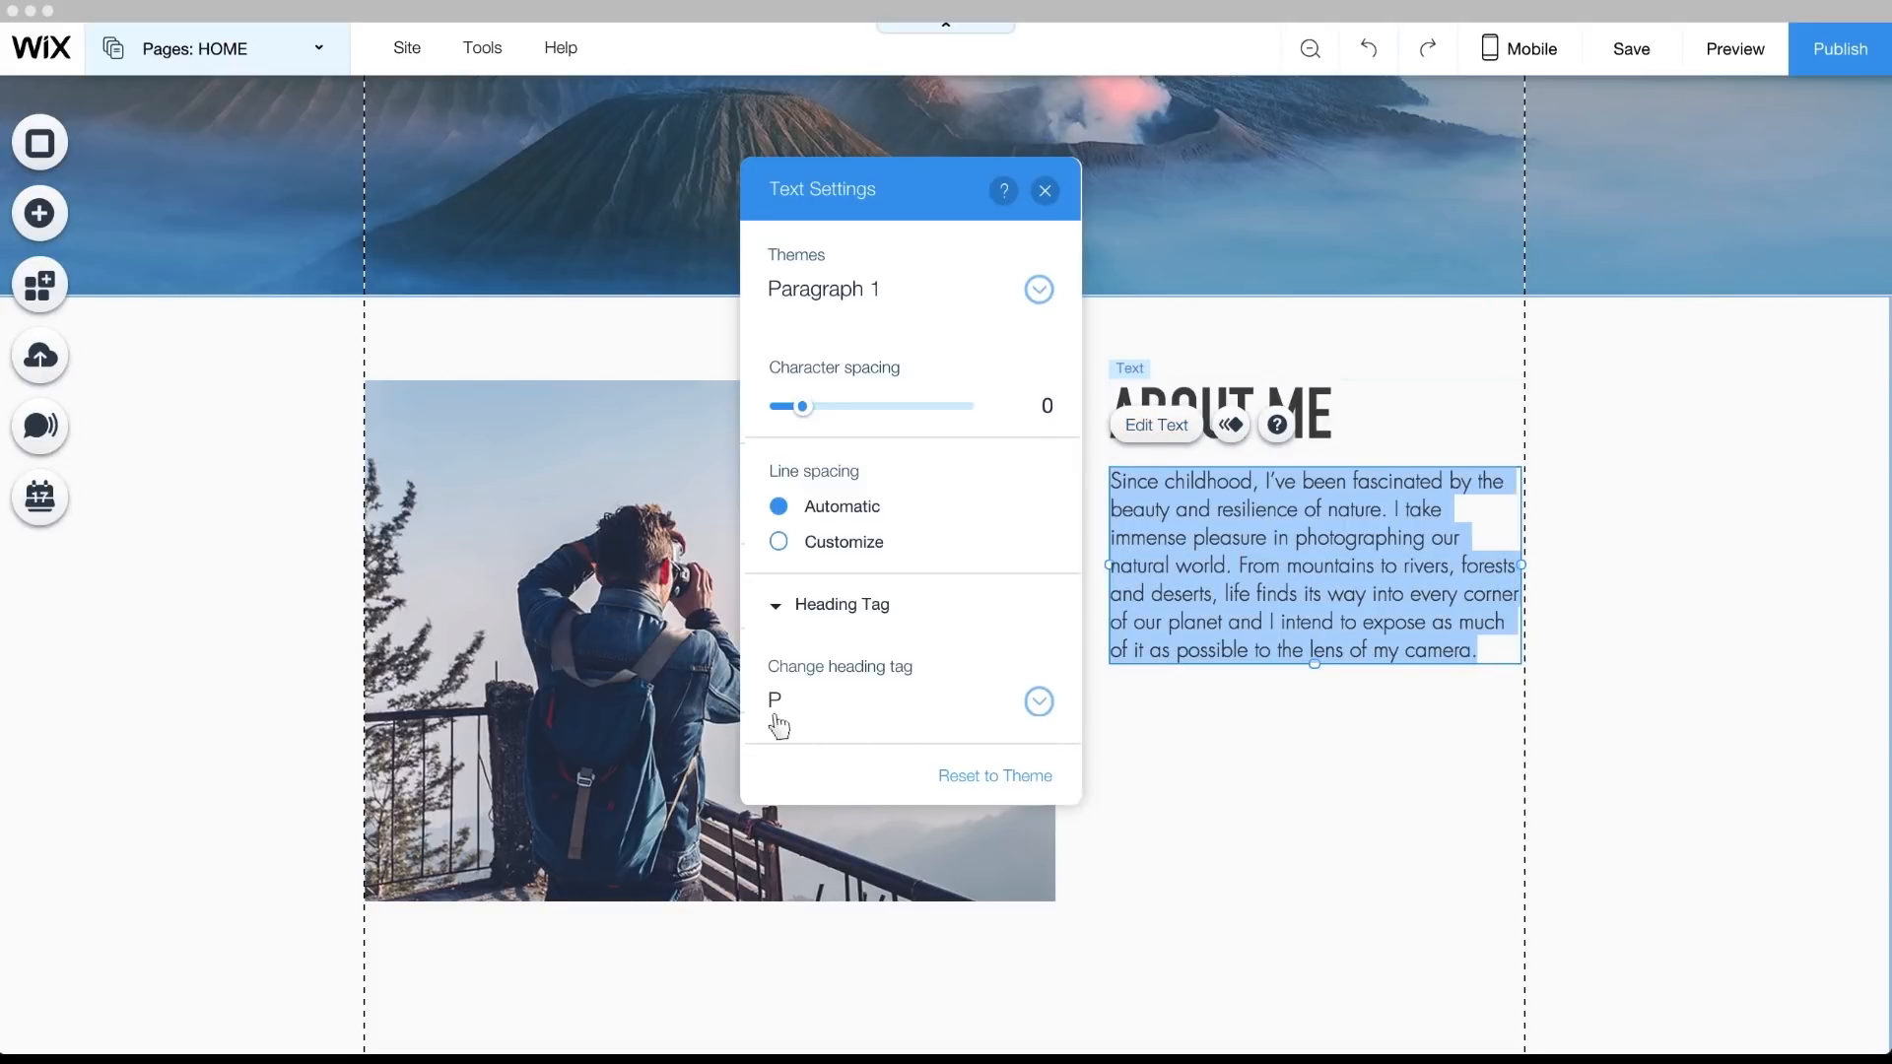
key(Escape)
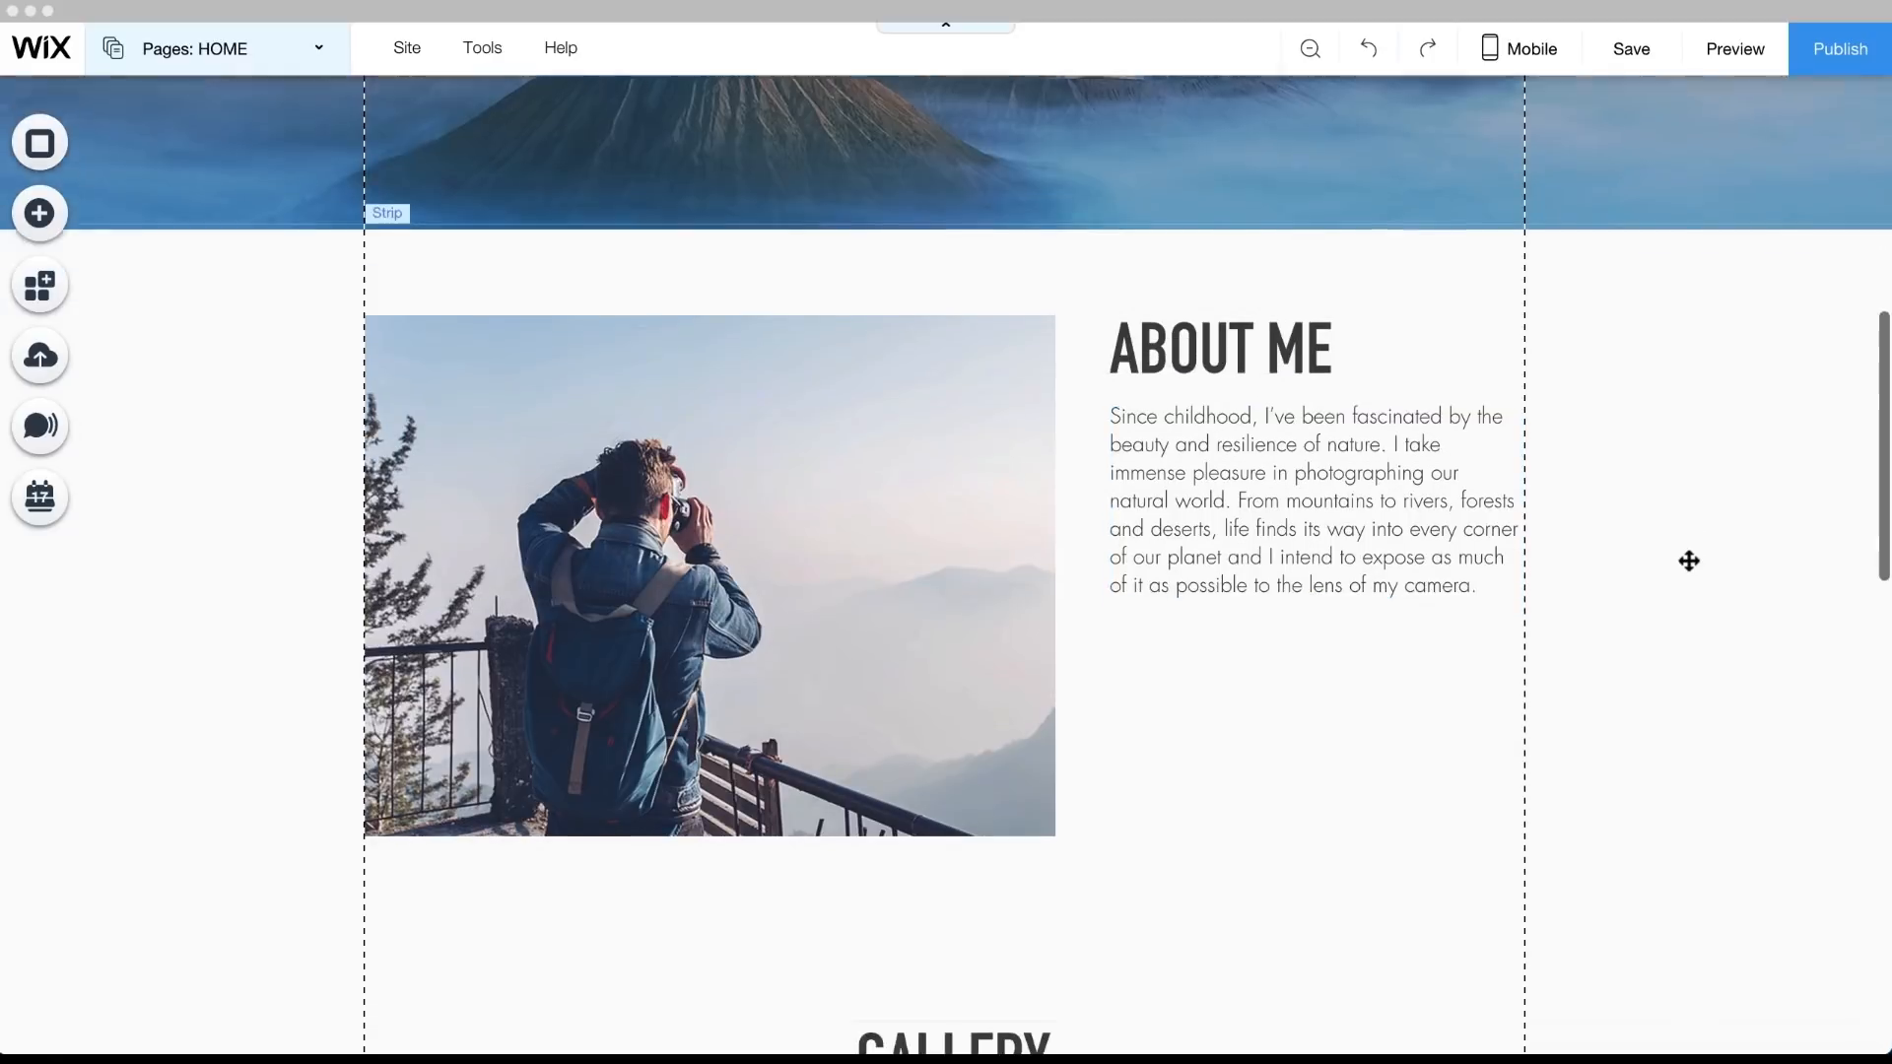
Add the alt text "Grizzly bear swimming" to the large Gallery image of the animal in the water
scroll(1688, 561, down, 3)
scroll(1689, 560, down, 6)
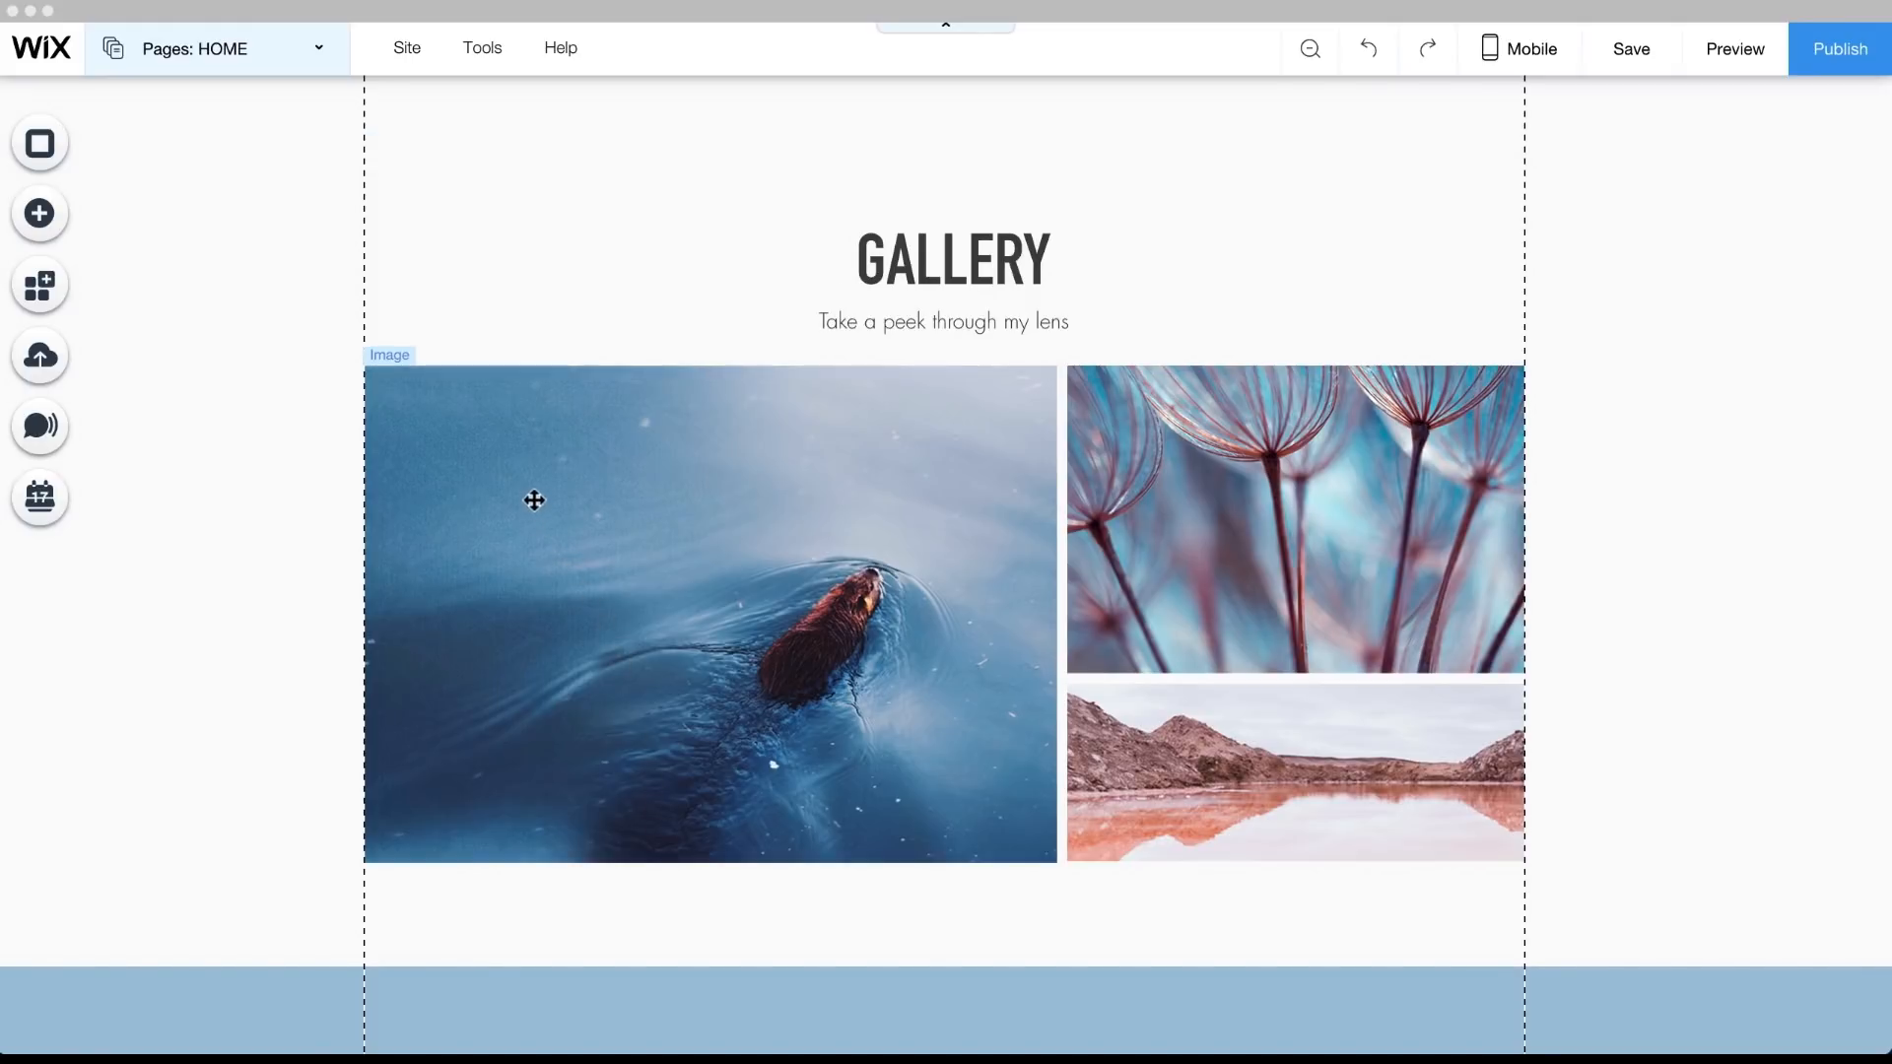
click(522, 447)
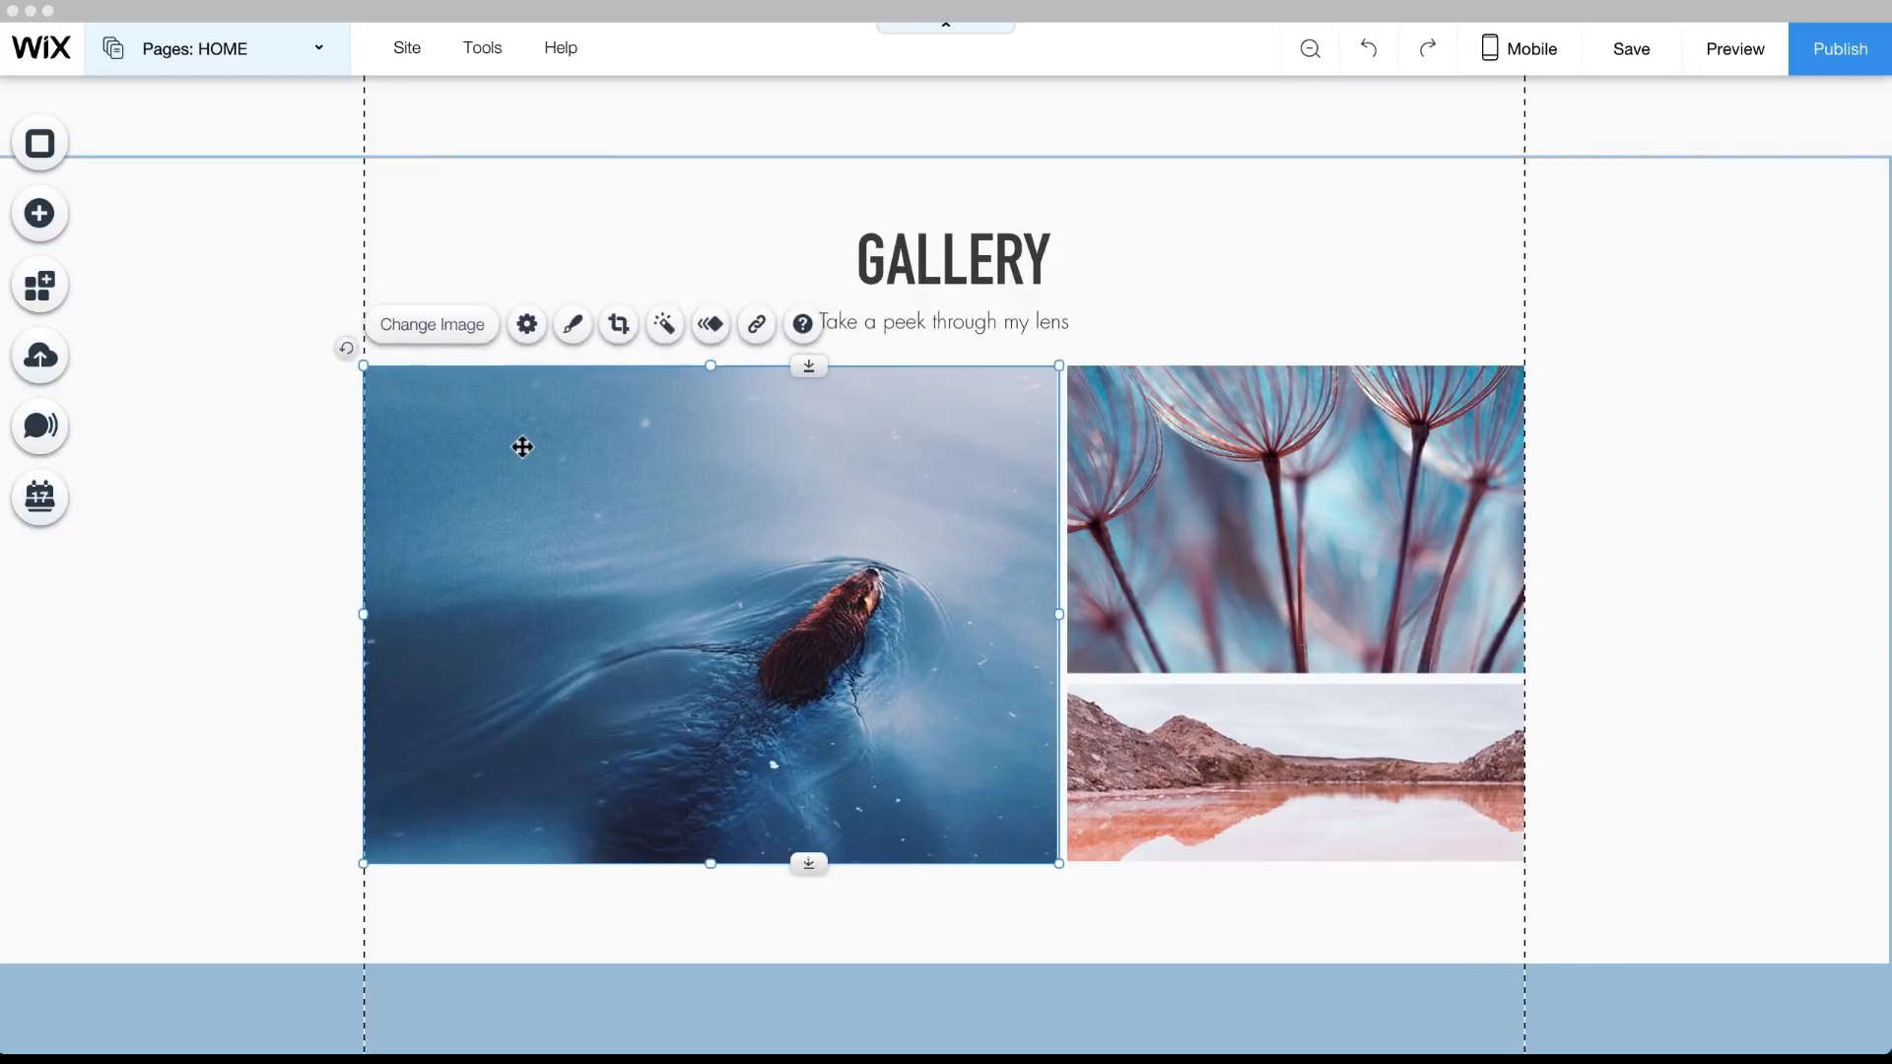
click(527, 333)
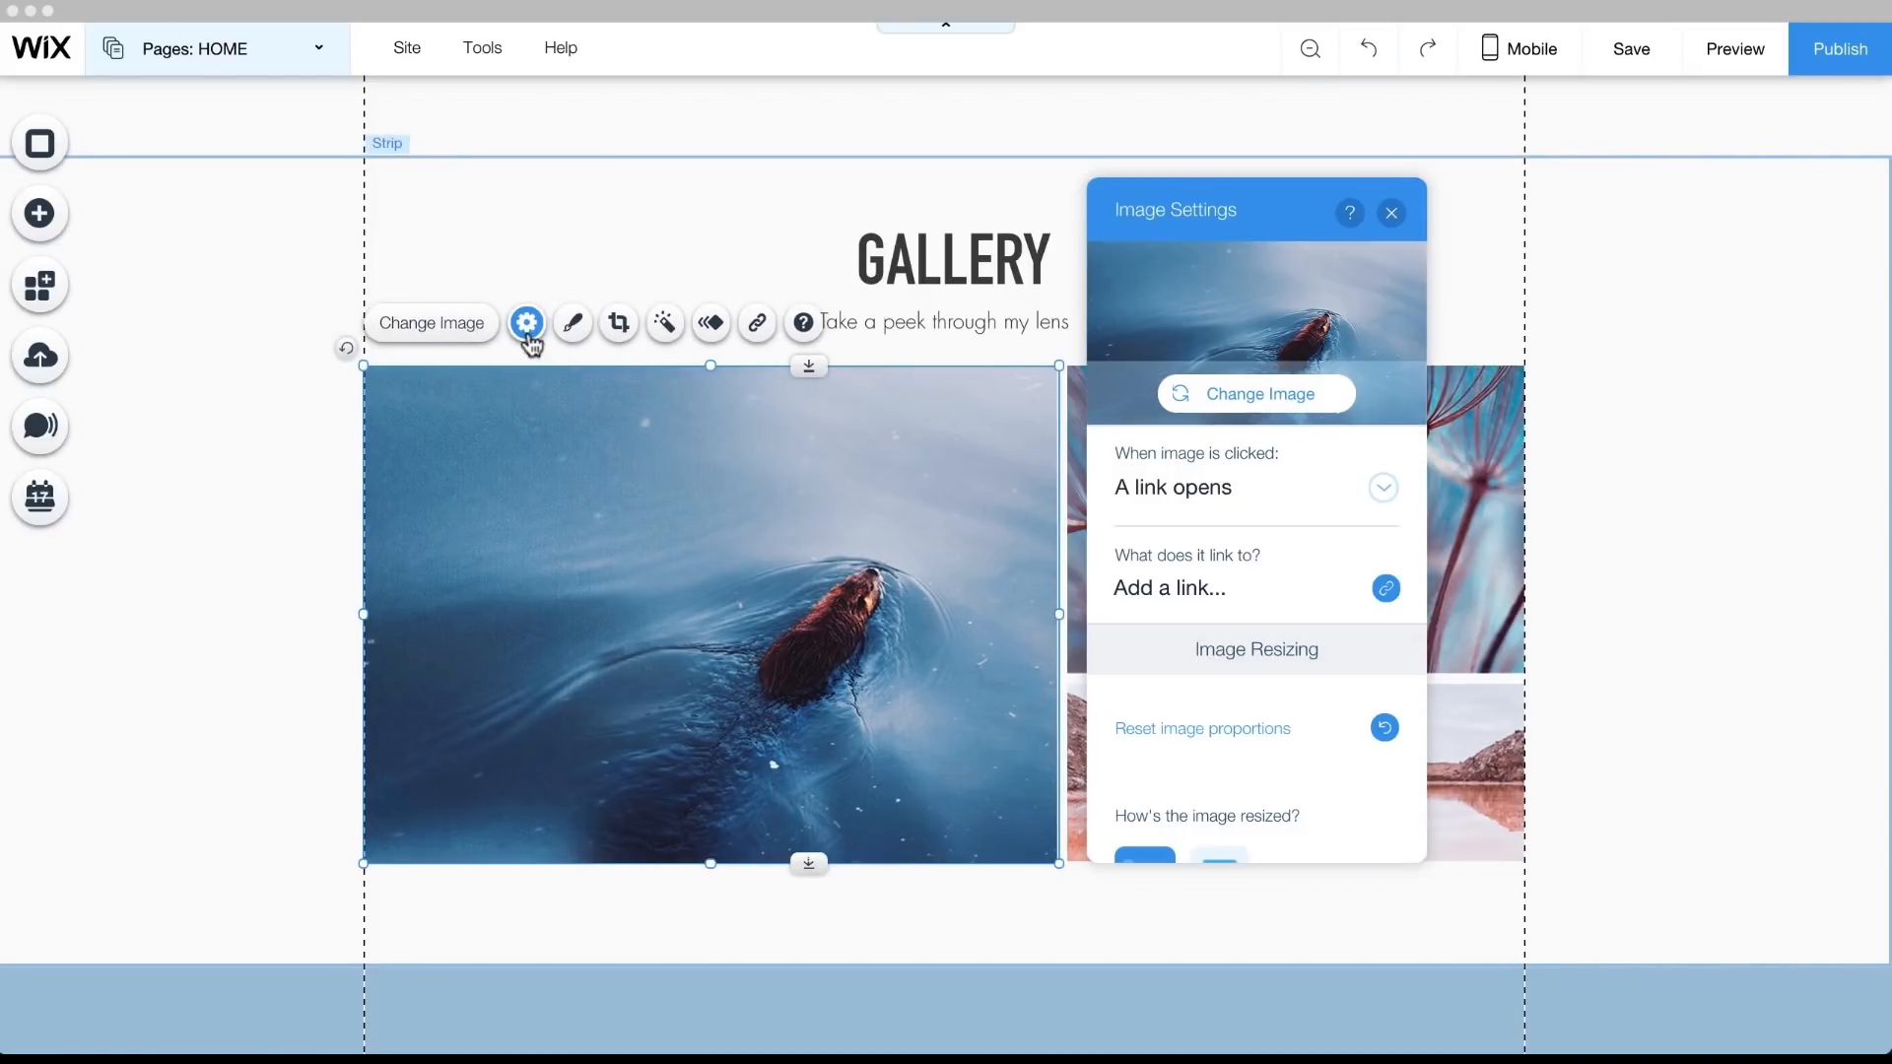
scroll(1418, 610, down, 3)
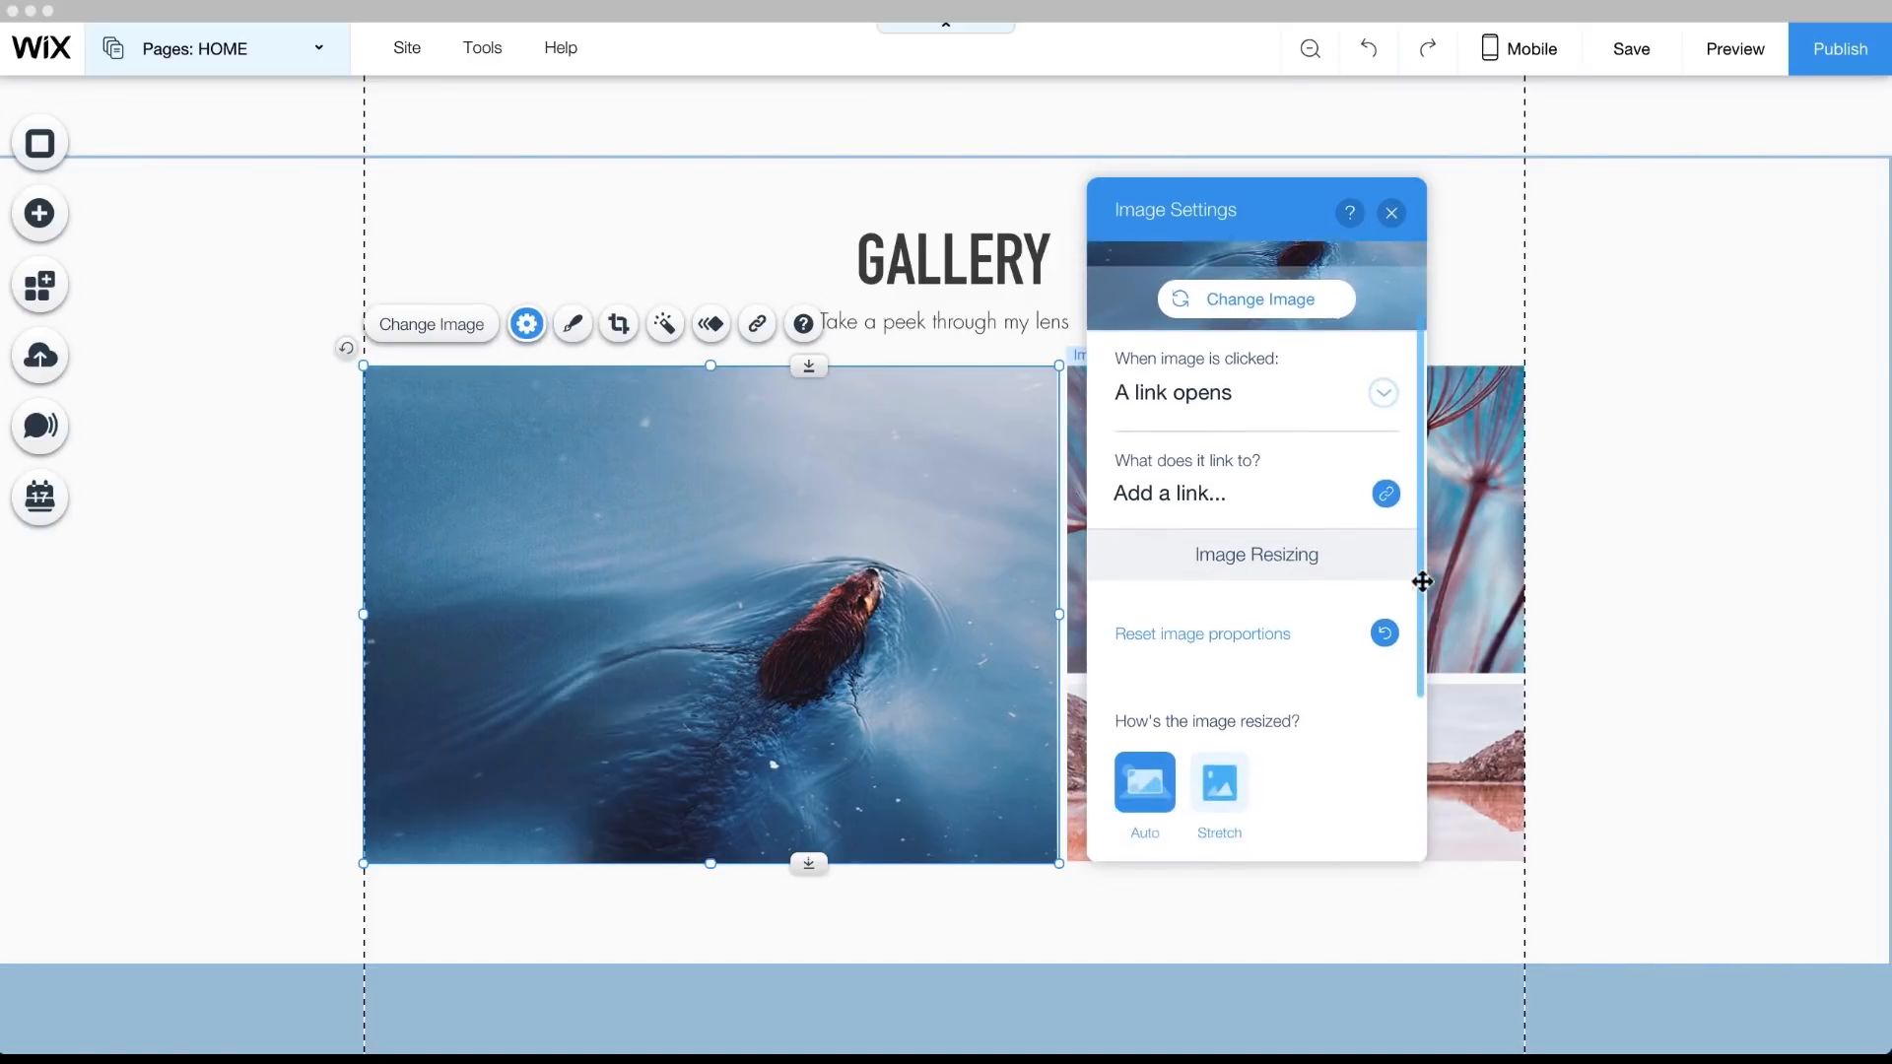
drag(1419, 646, 1422, 751)
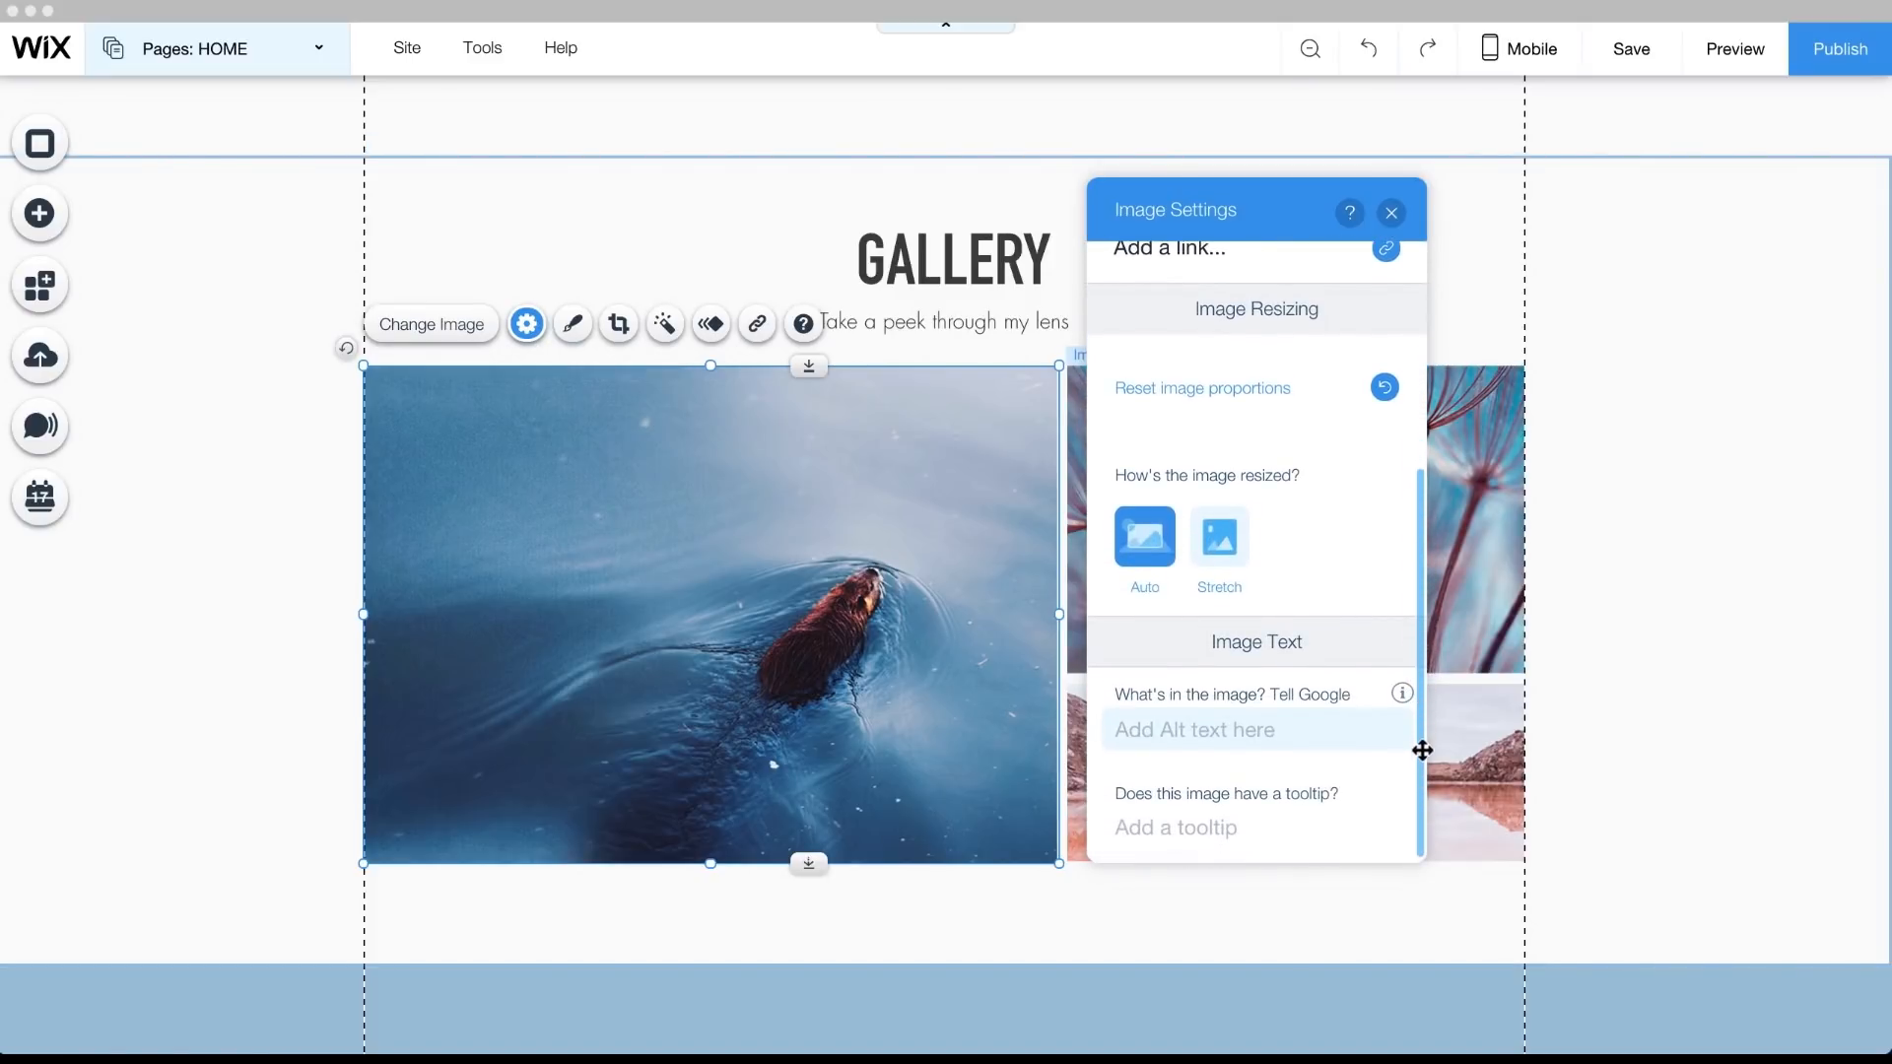
click(1135, 734)
text(Grizzly bear swimming)
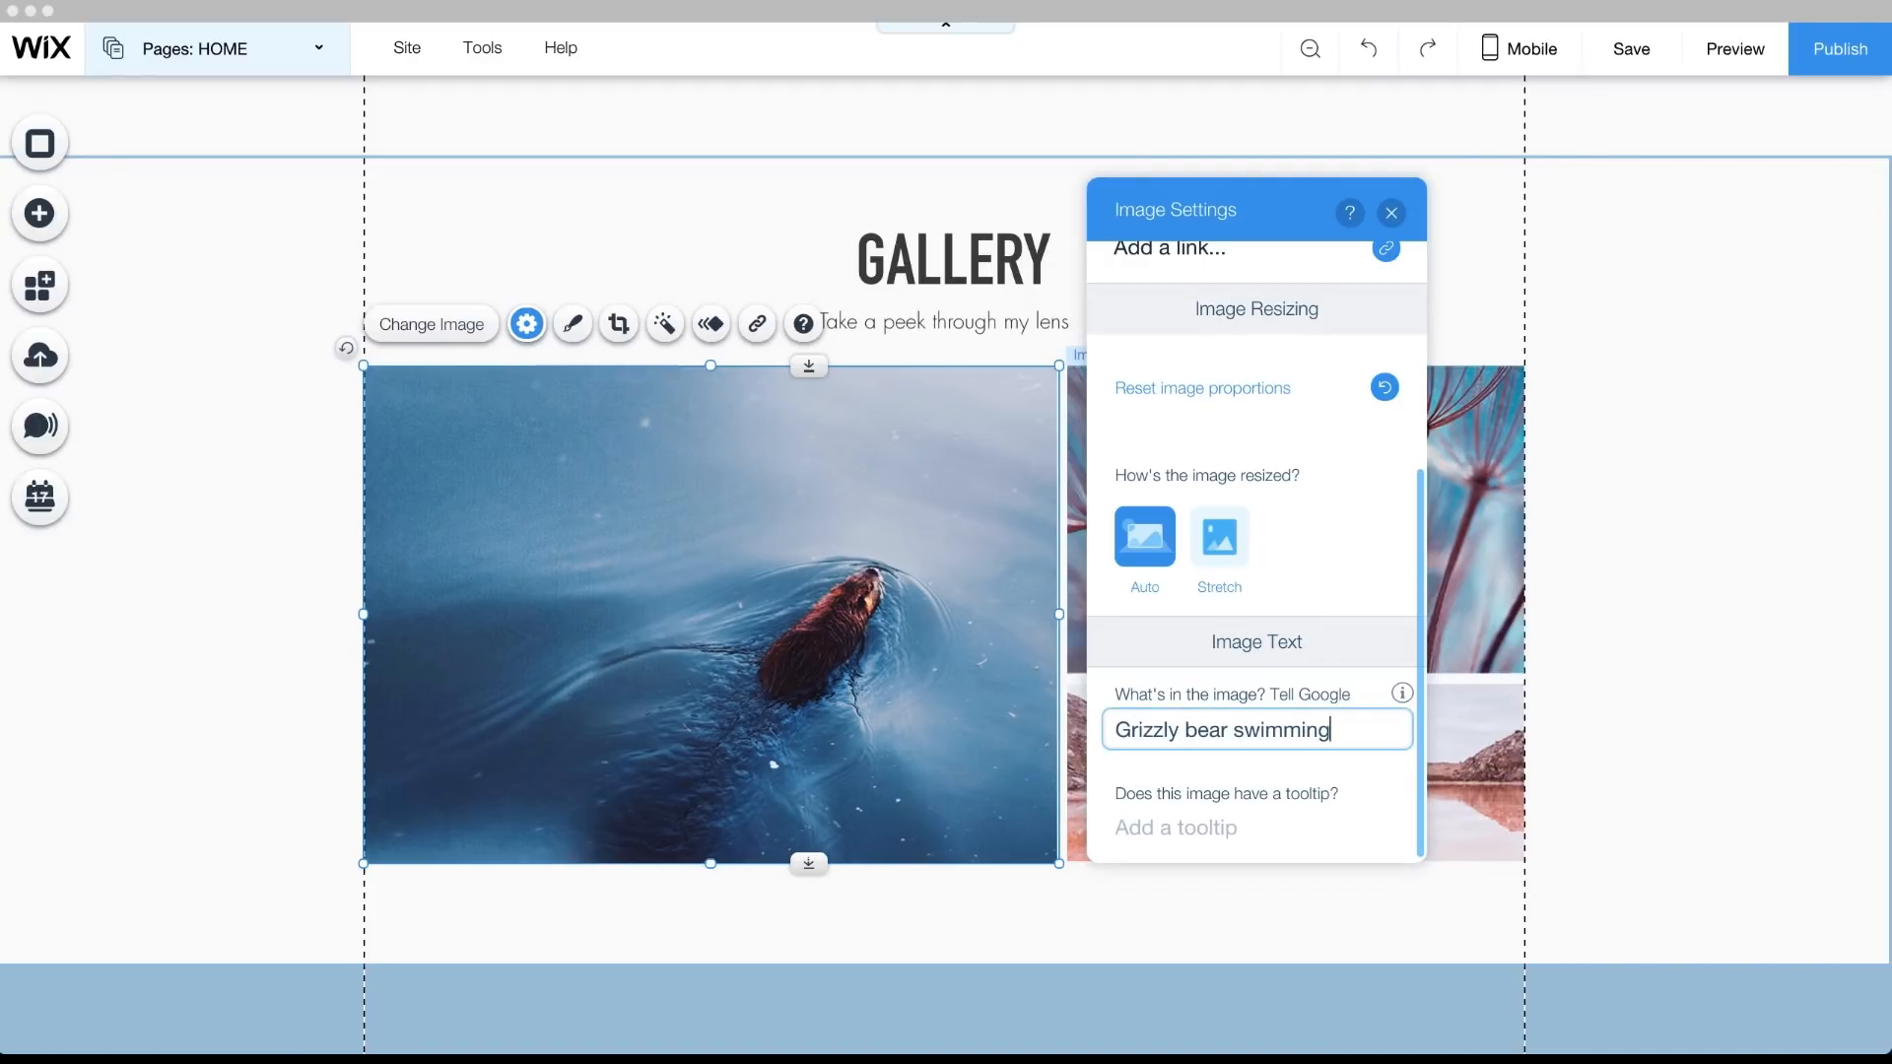
key(Return)
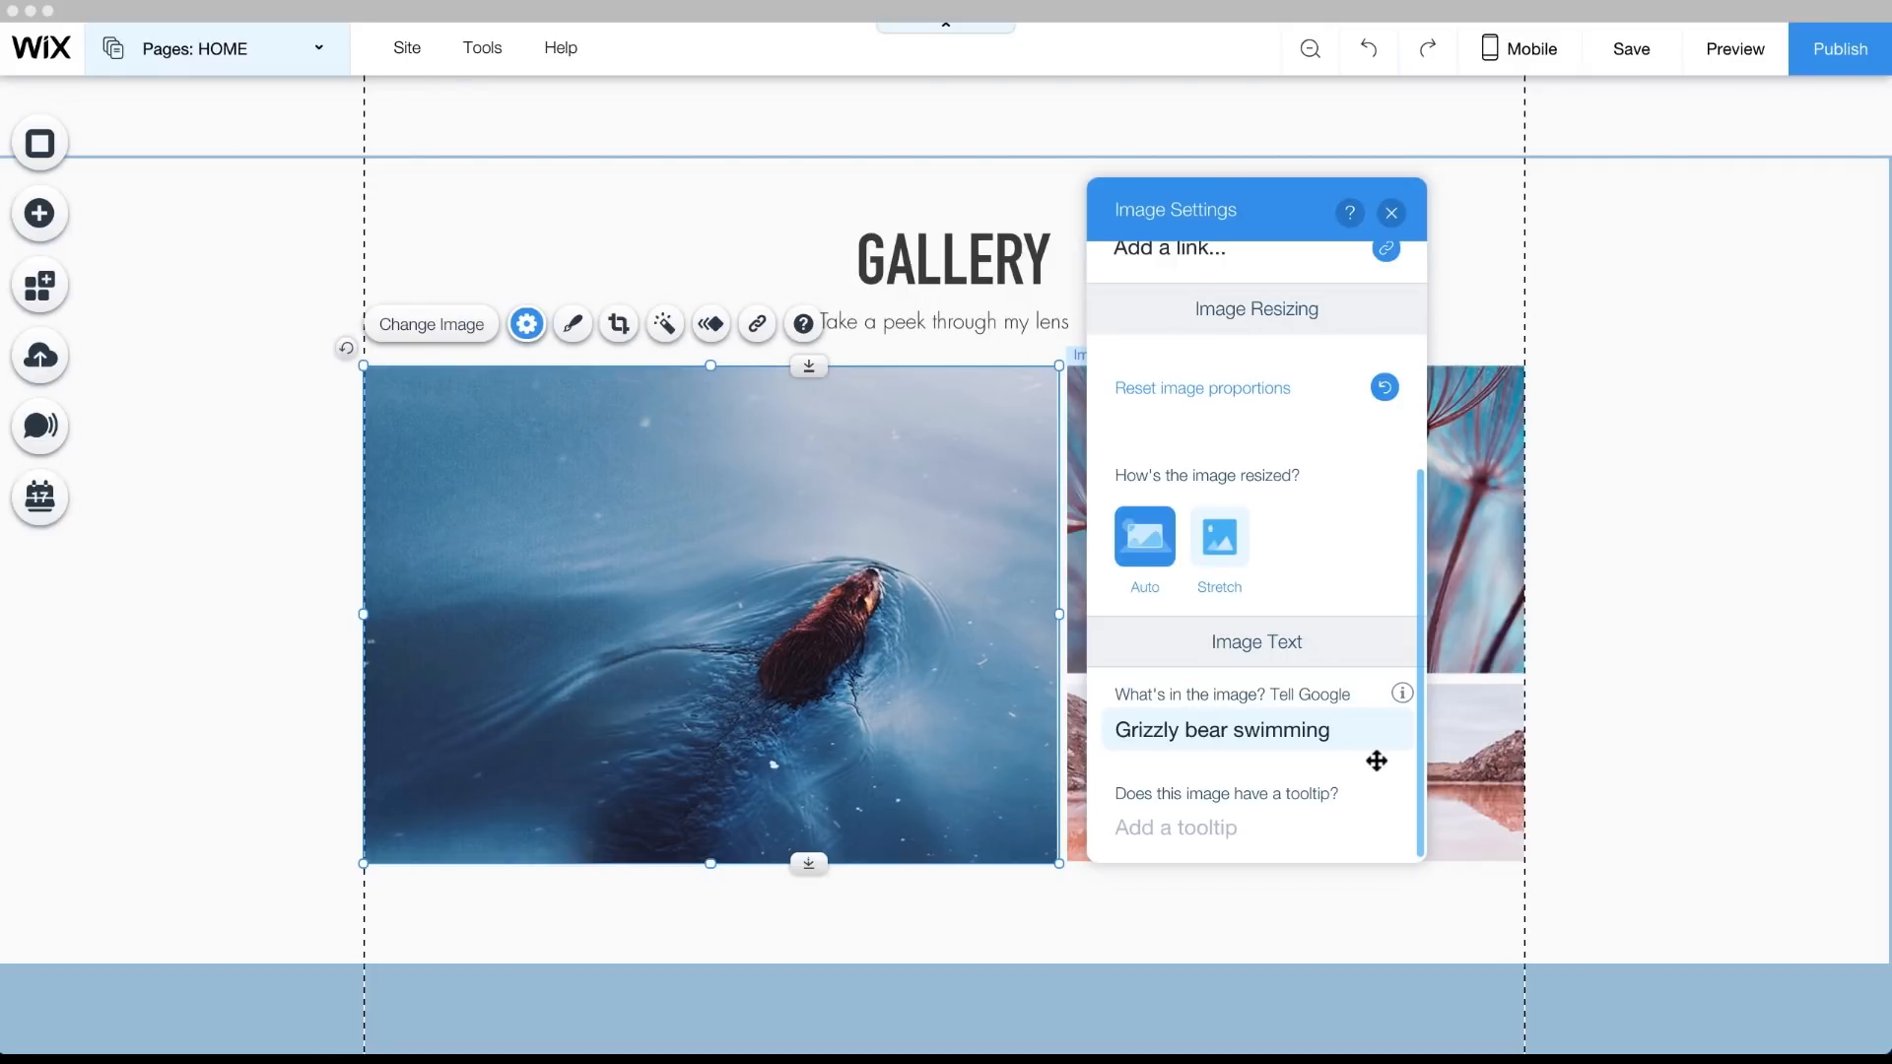
click(1393, 215)
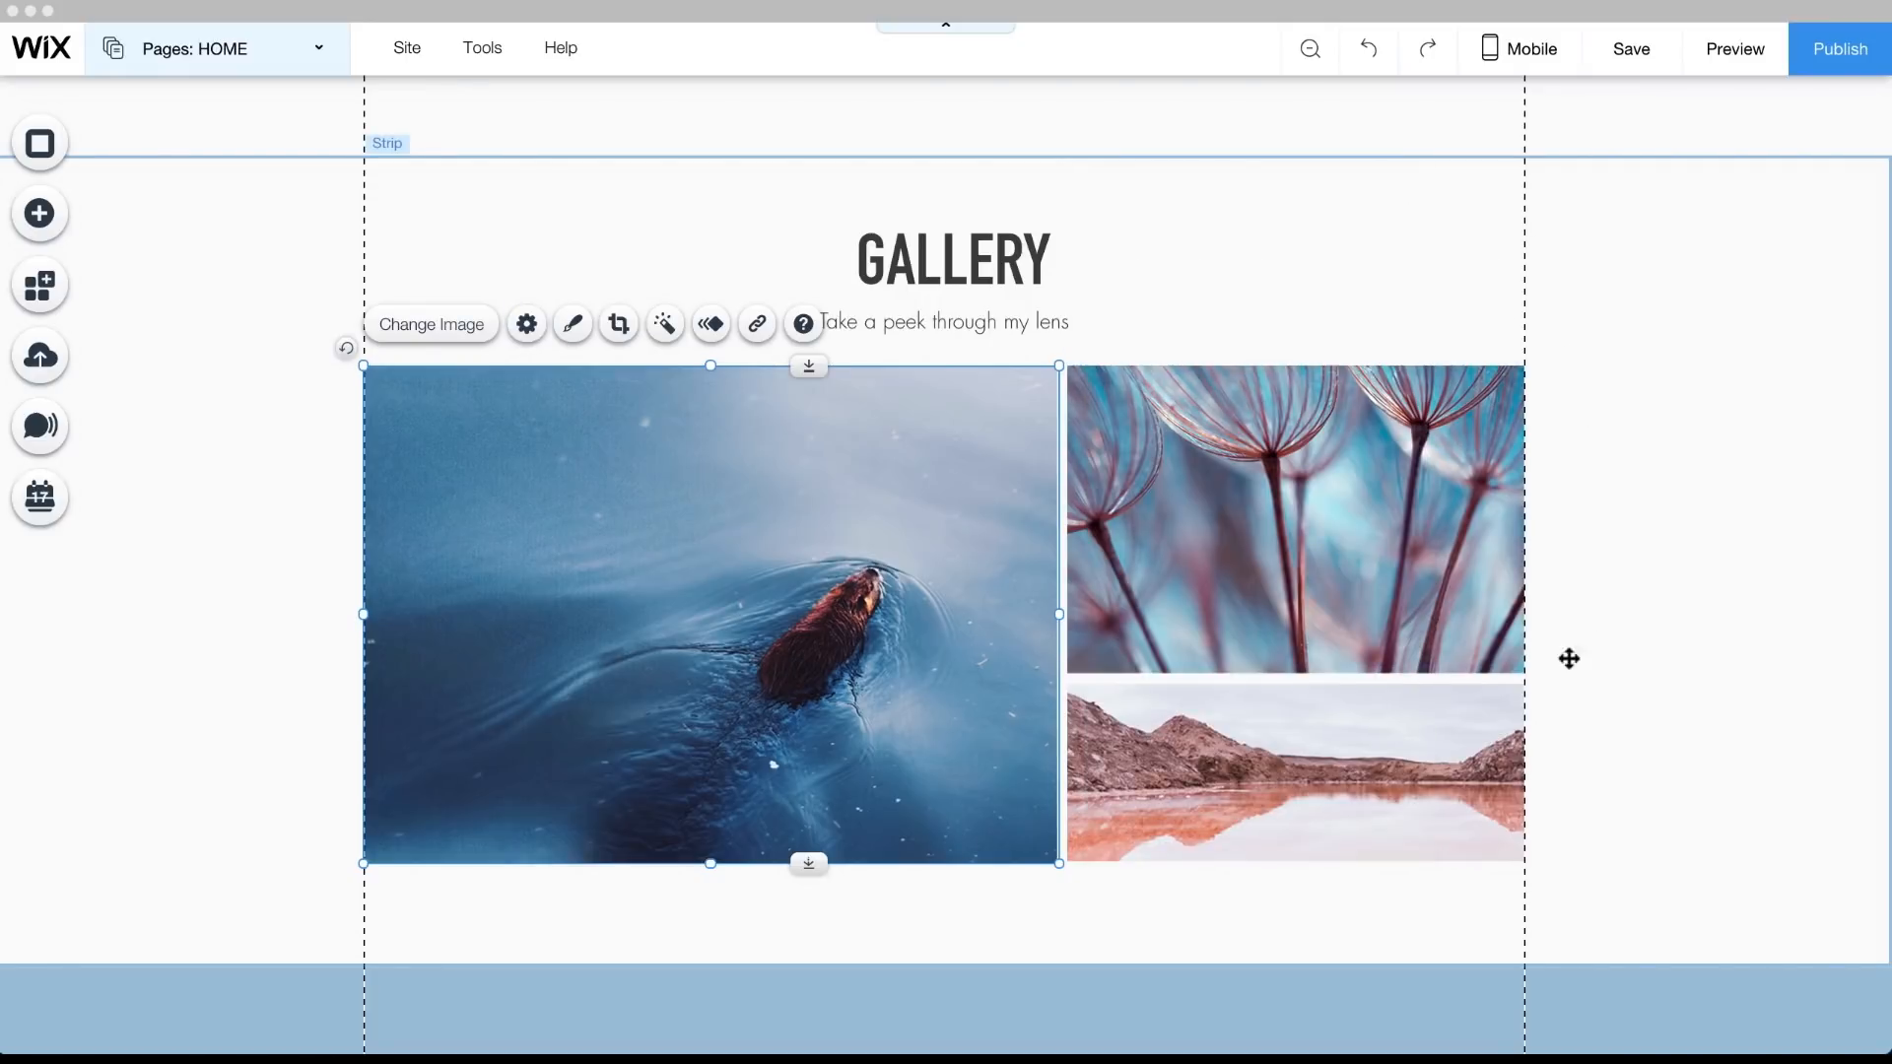
click(1533, 671)
Look up the text colour code of the CONTACT ME heading
scroll(1535, 671, down, 3)
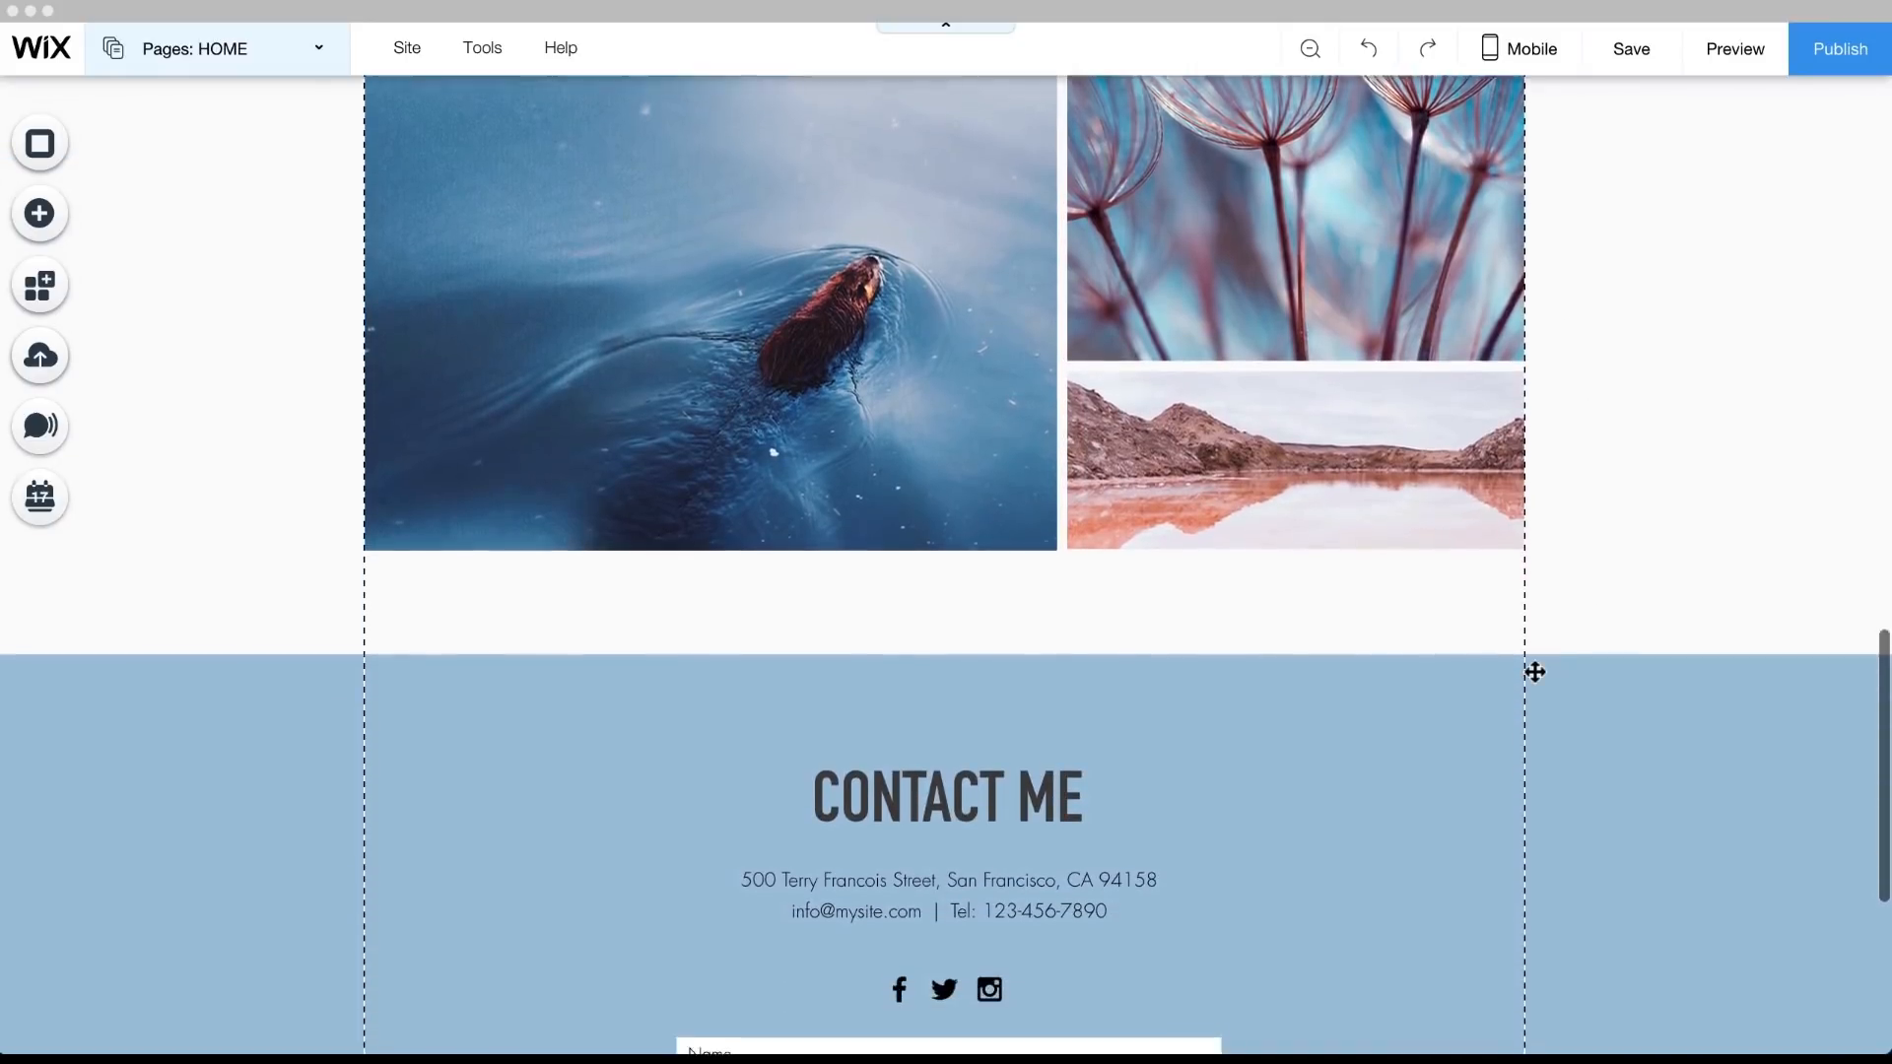
scroll(1535, 672, down, 5)
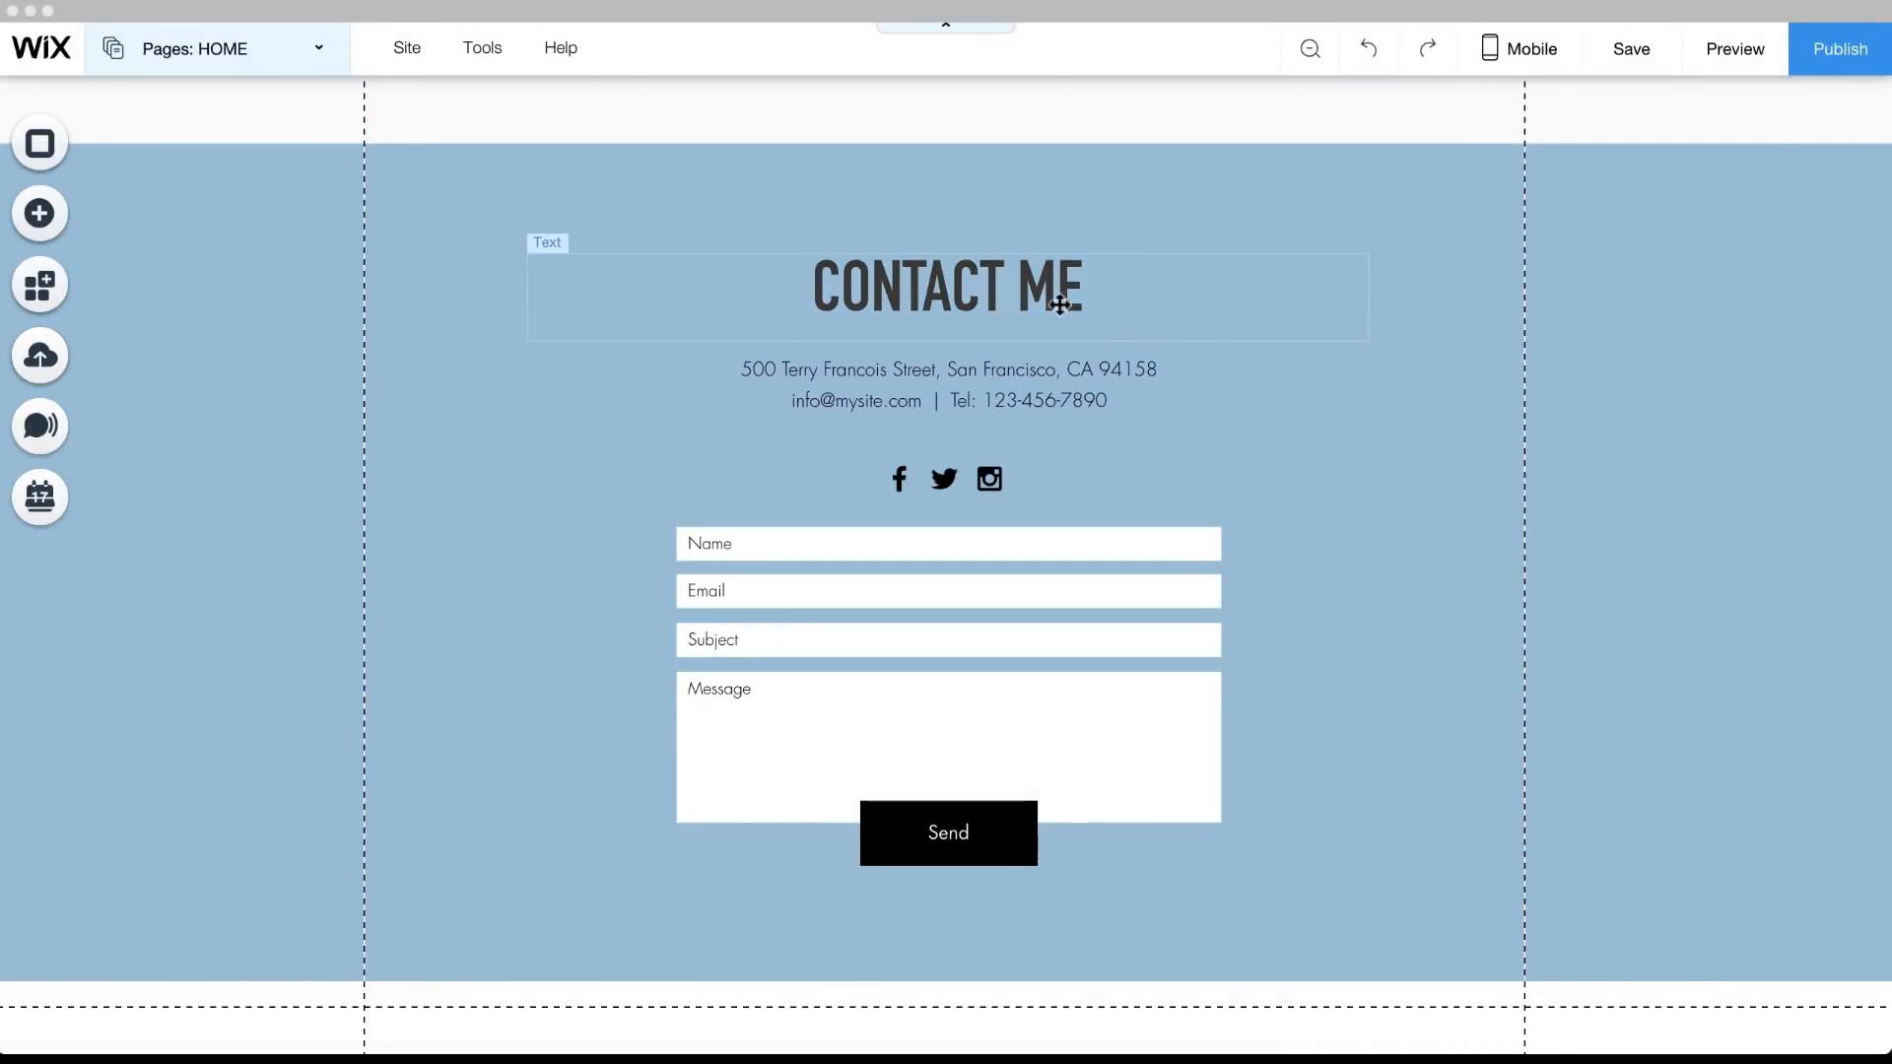
click(902, 304)
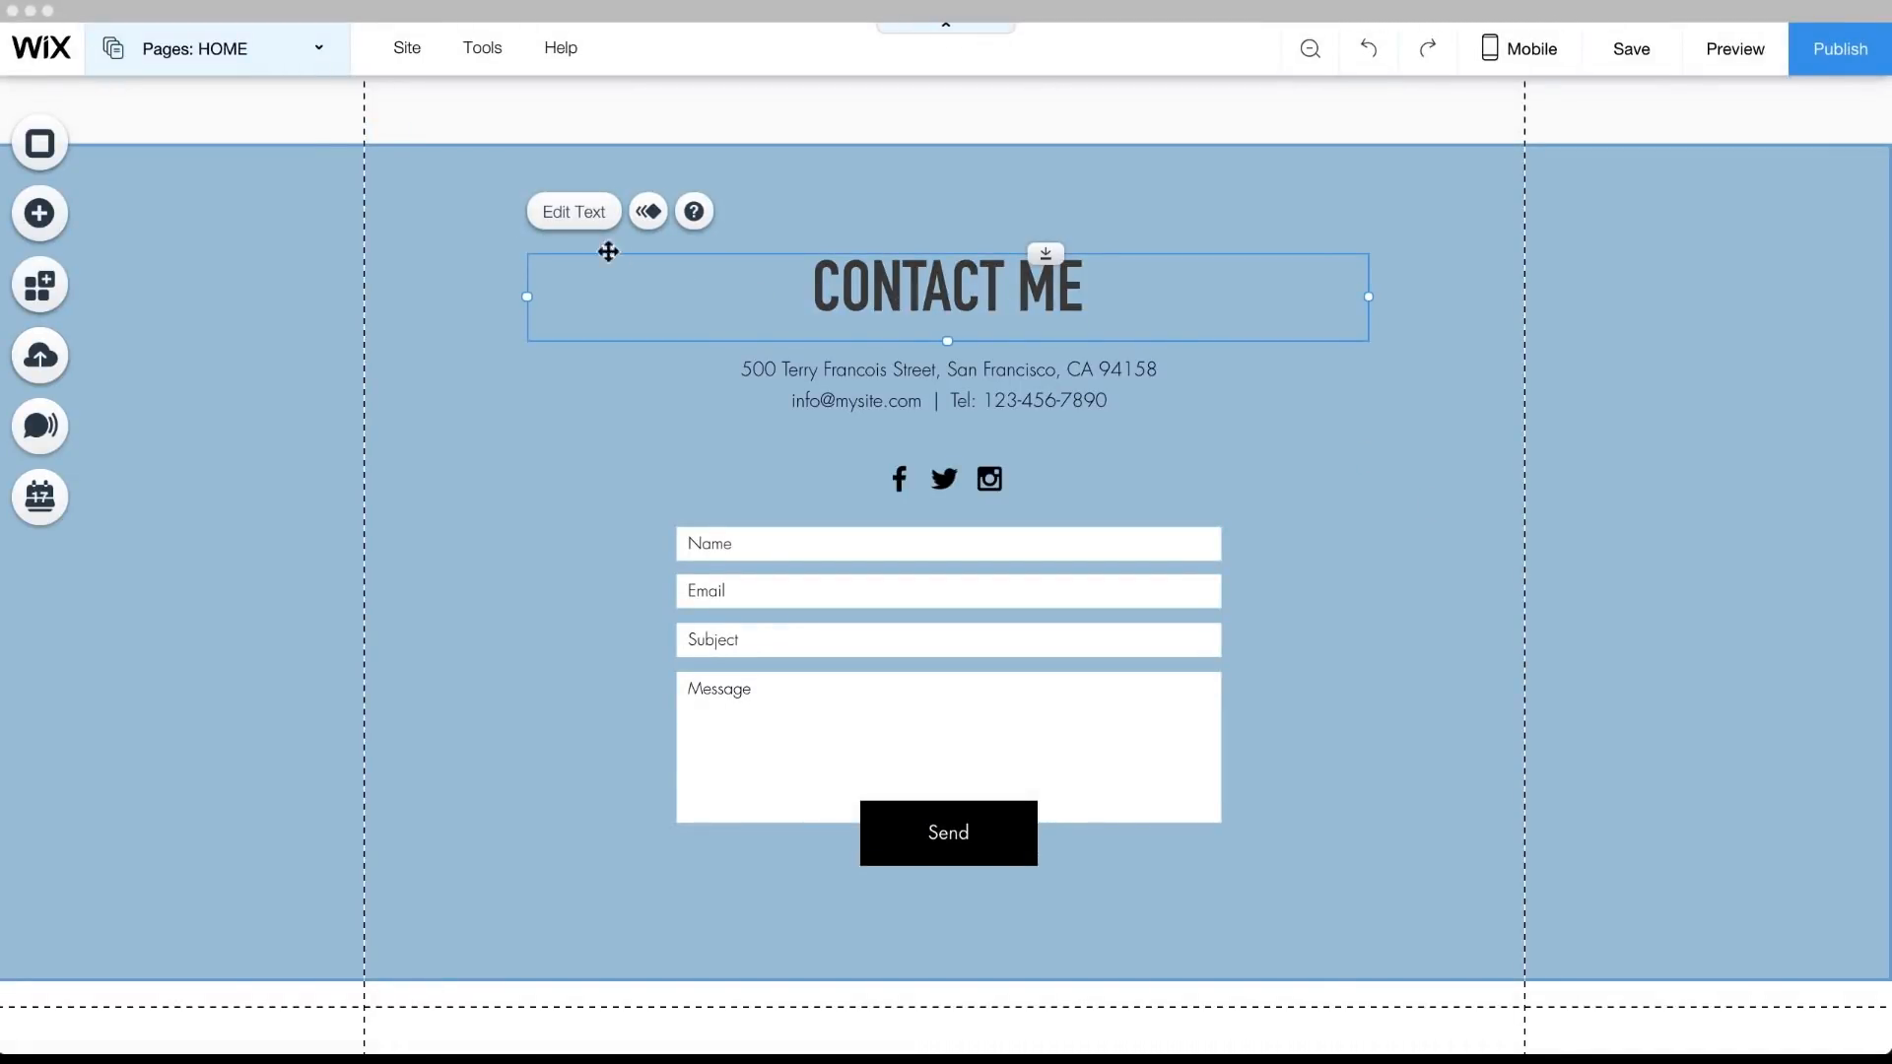
click(575, 227)
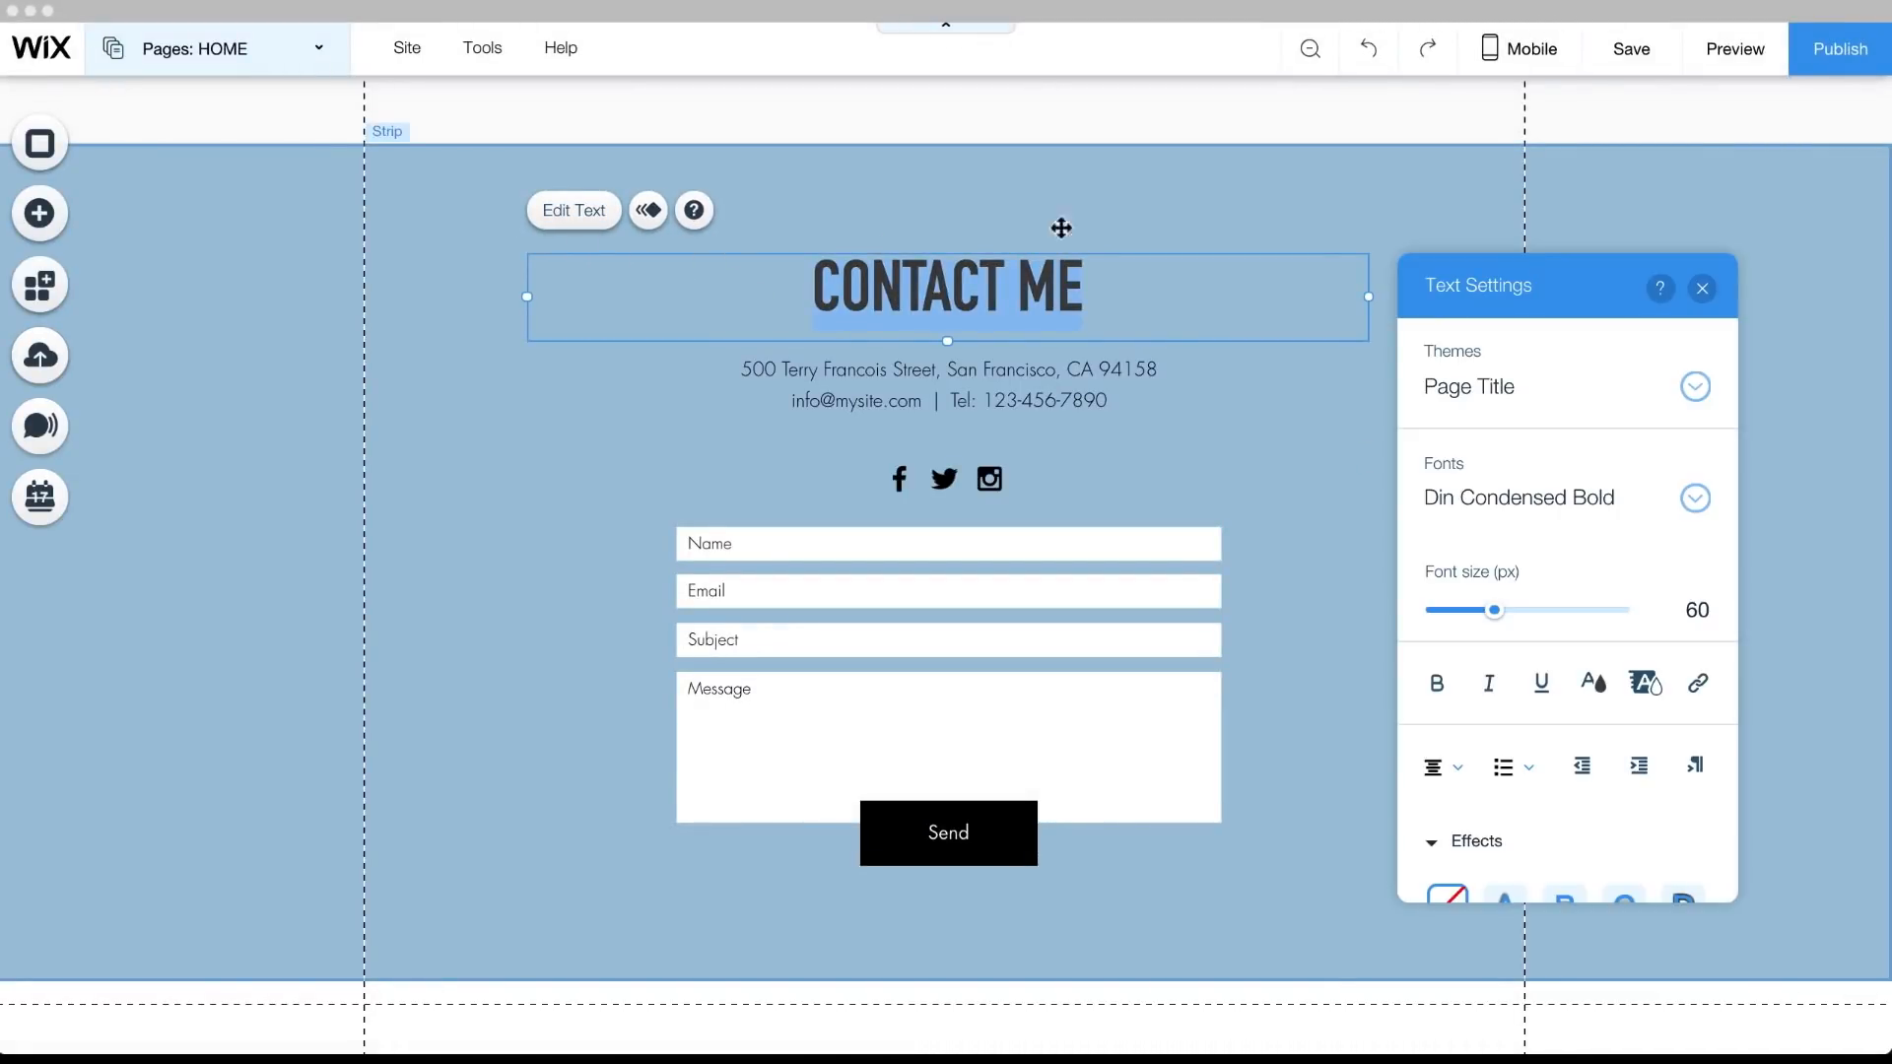
click(1592, 686)
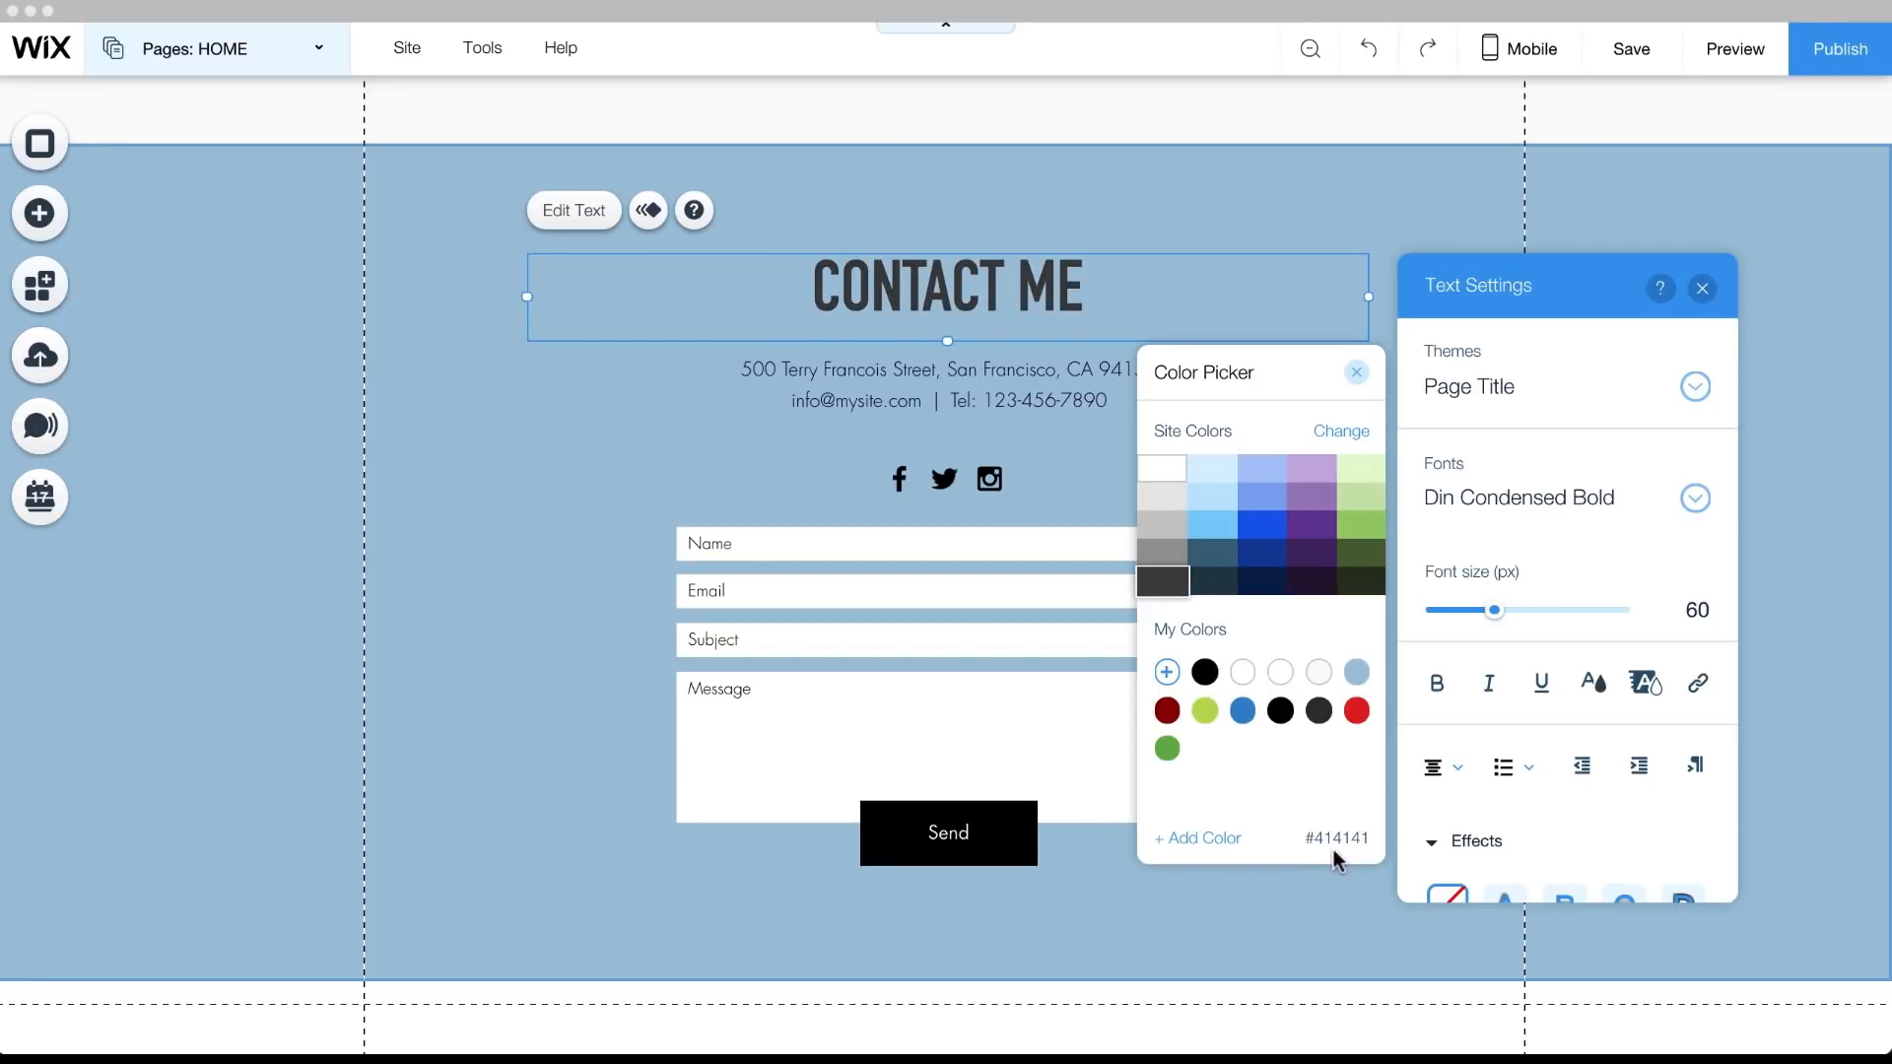
click(1701, 288)
Look up the background colour code of the strip behind the contact form
click(1707, 293)
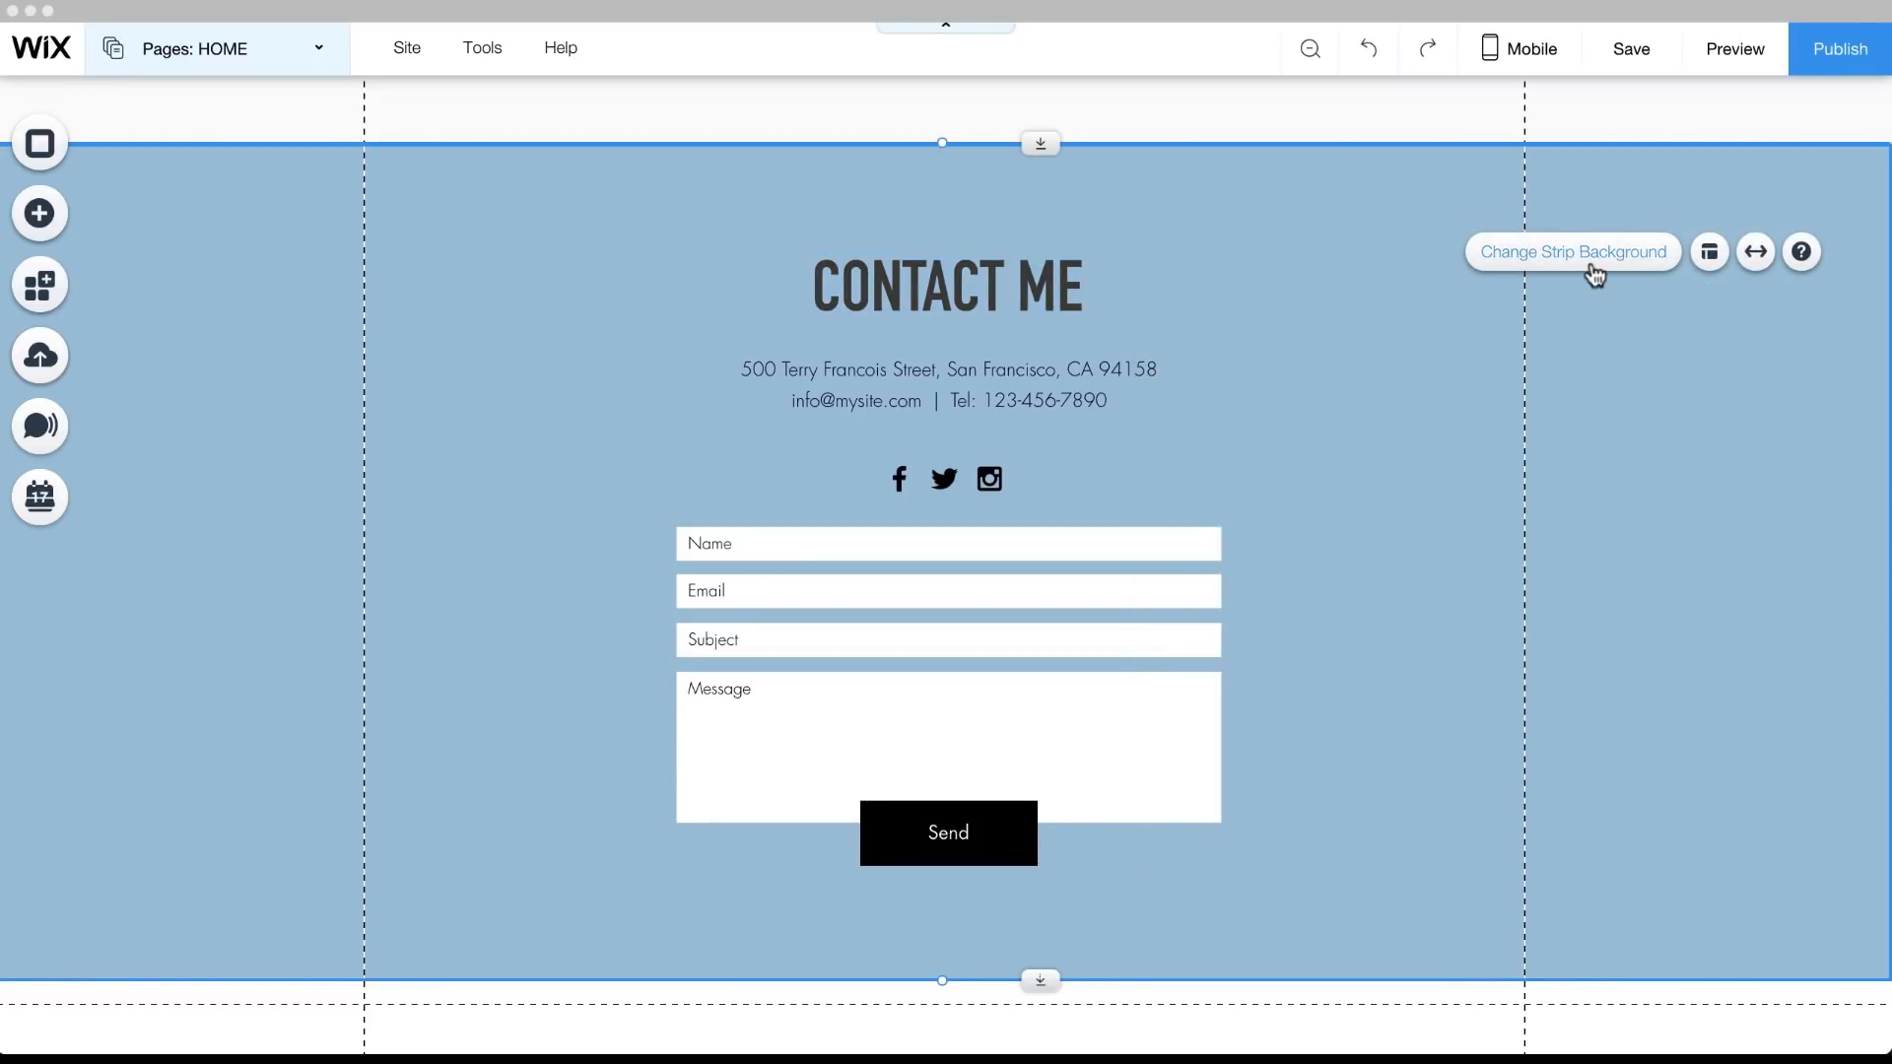
click(1592, 268)
click(1543, 402)
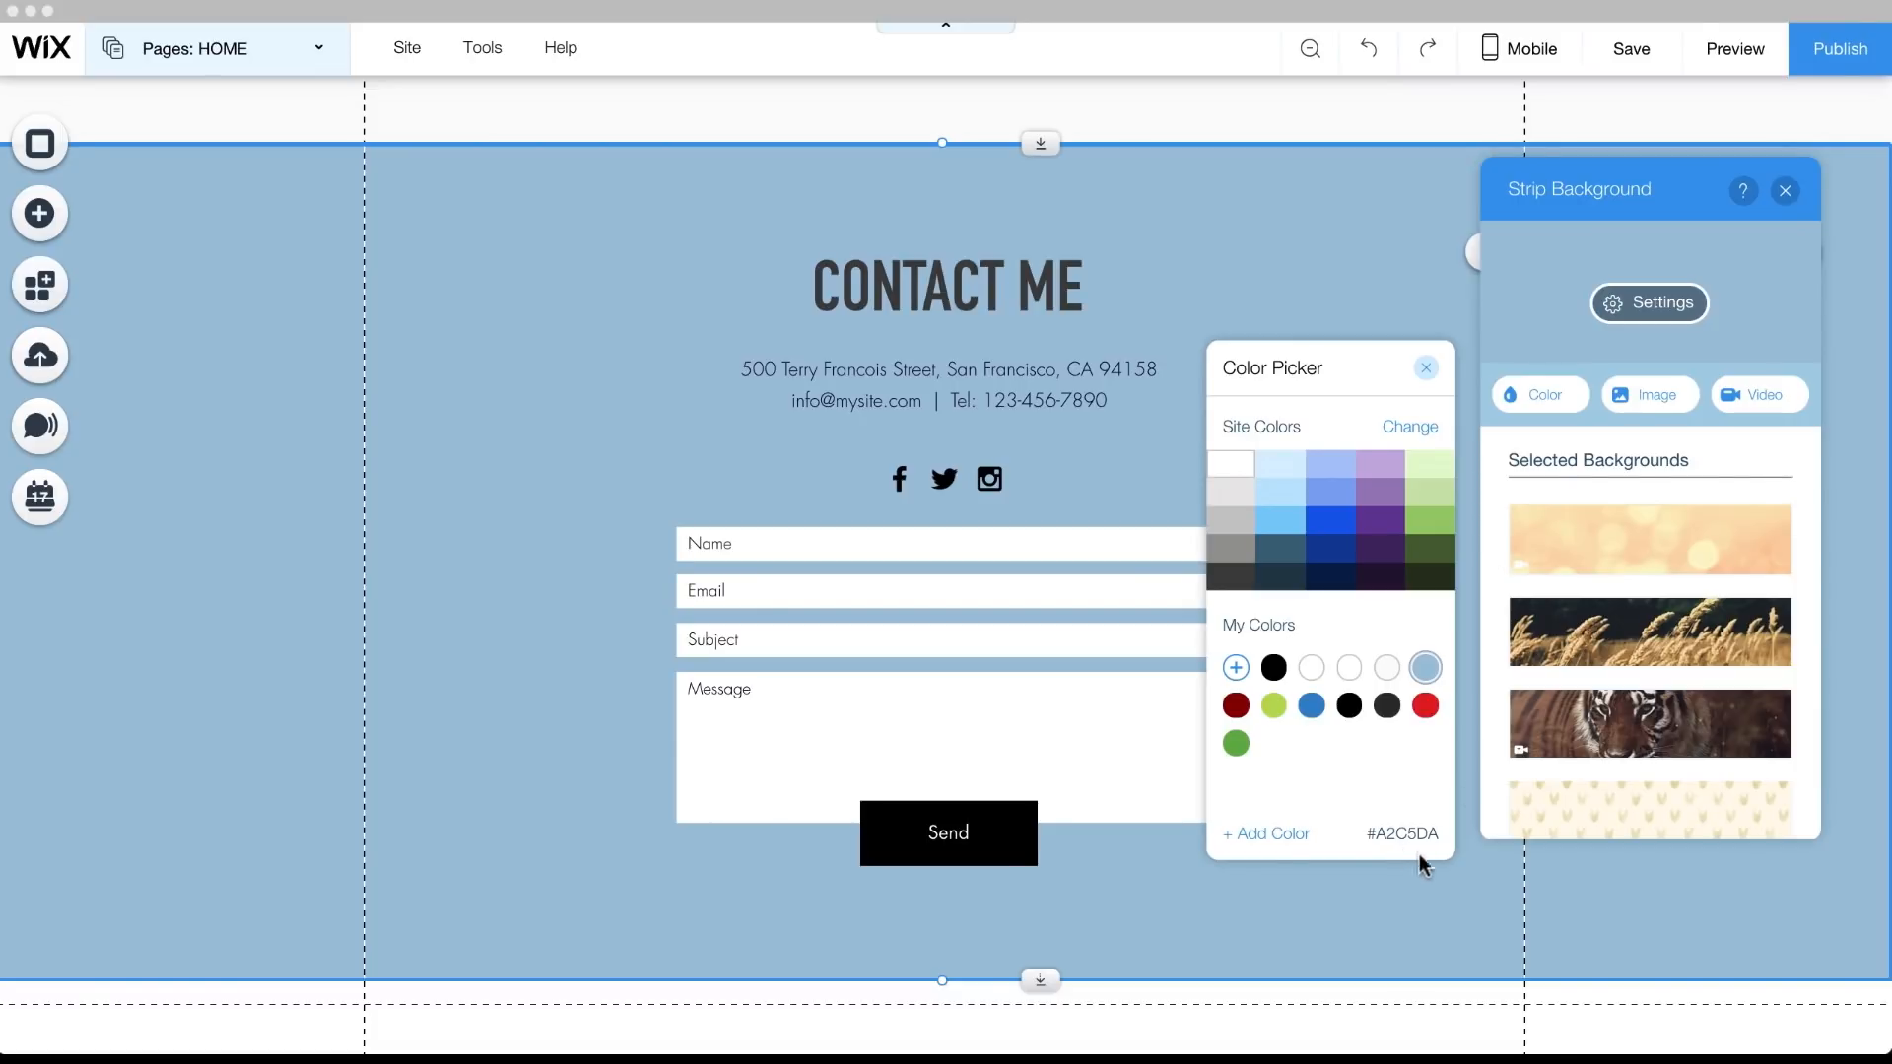
click(1784, 190)
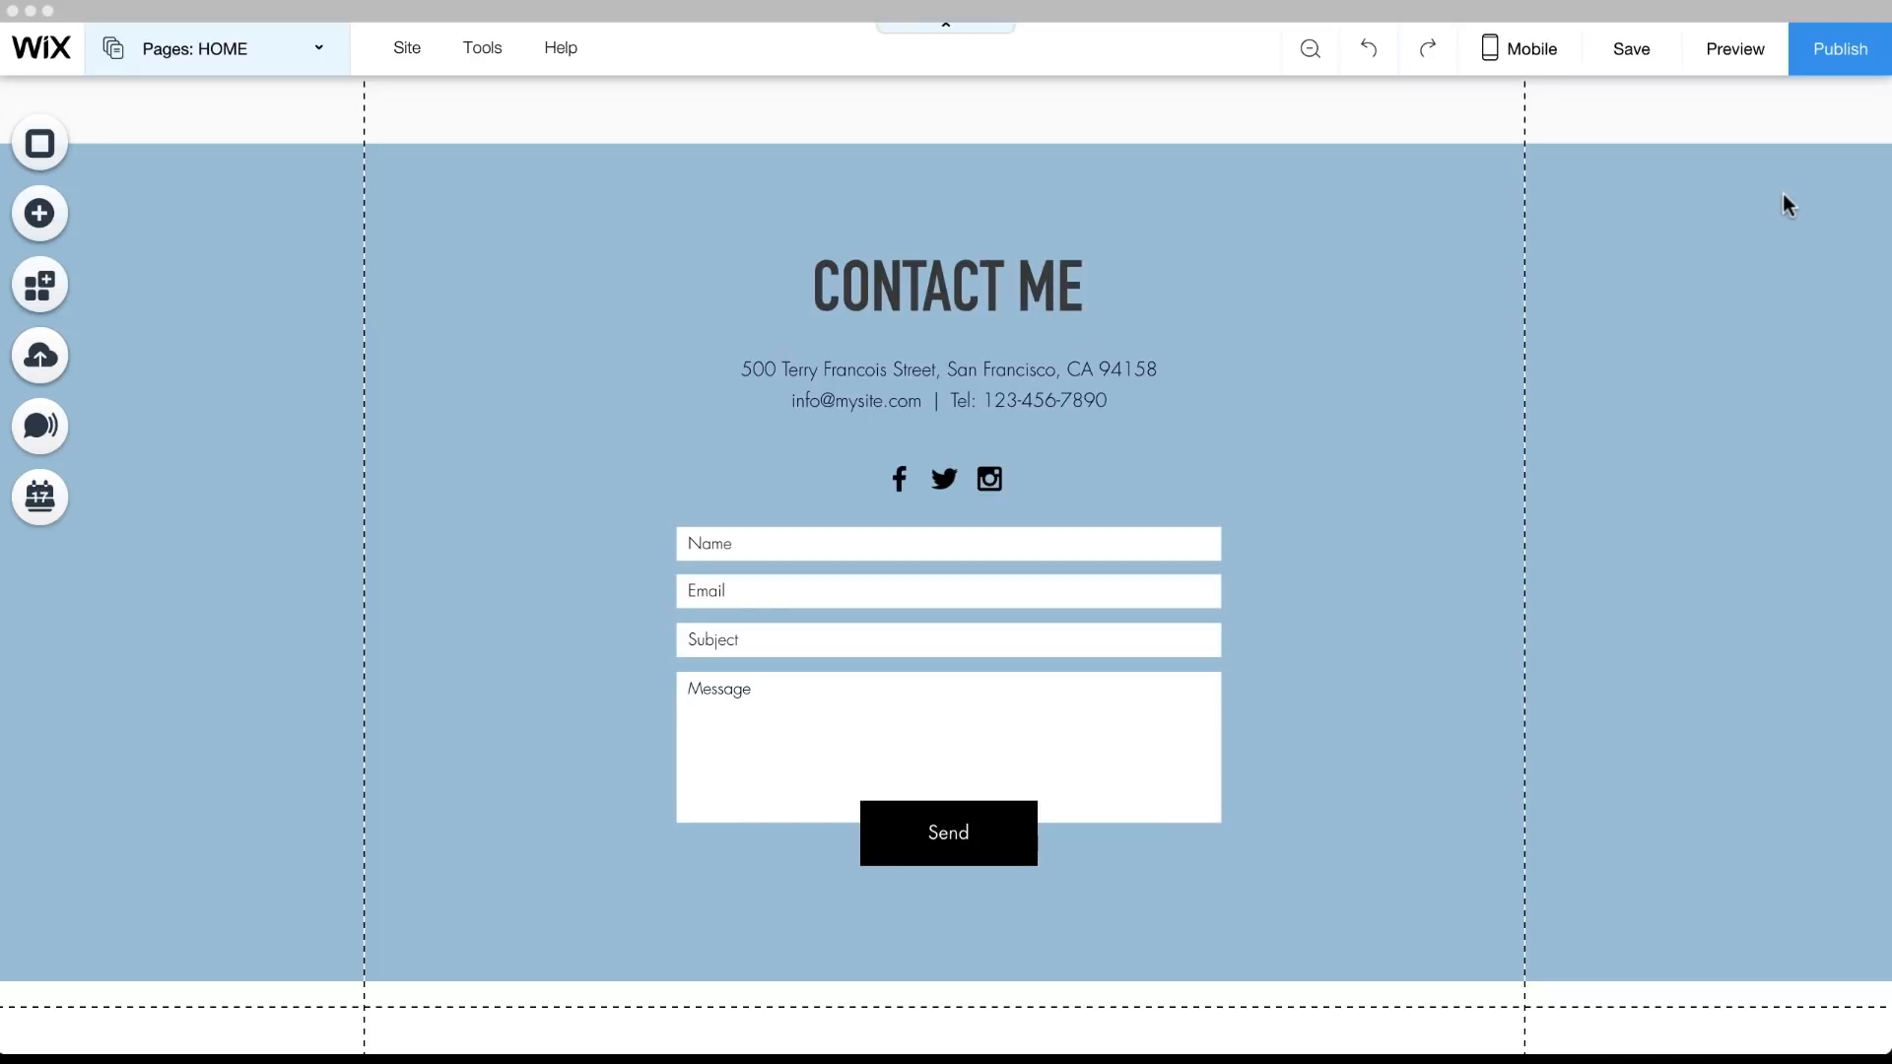
Enable visual indicators for site visitors in the site's accessibility settings and close the dialog
scroll(1783, 195, up, 15)
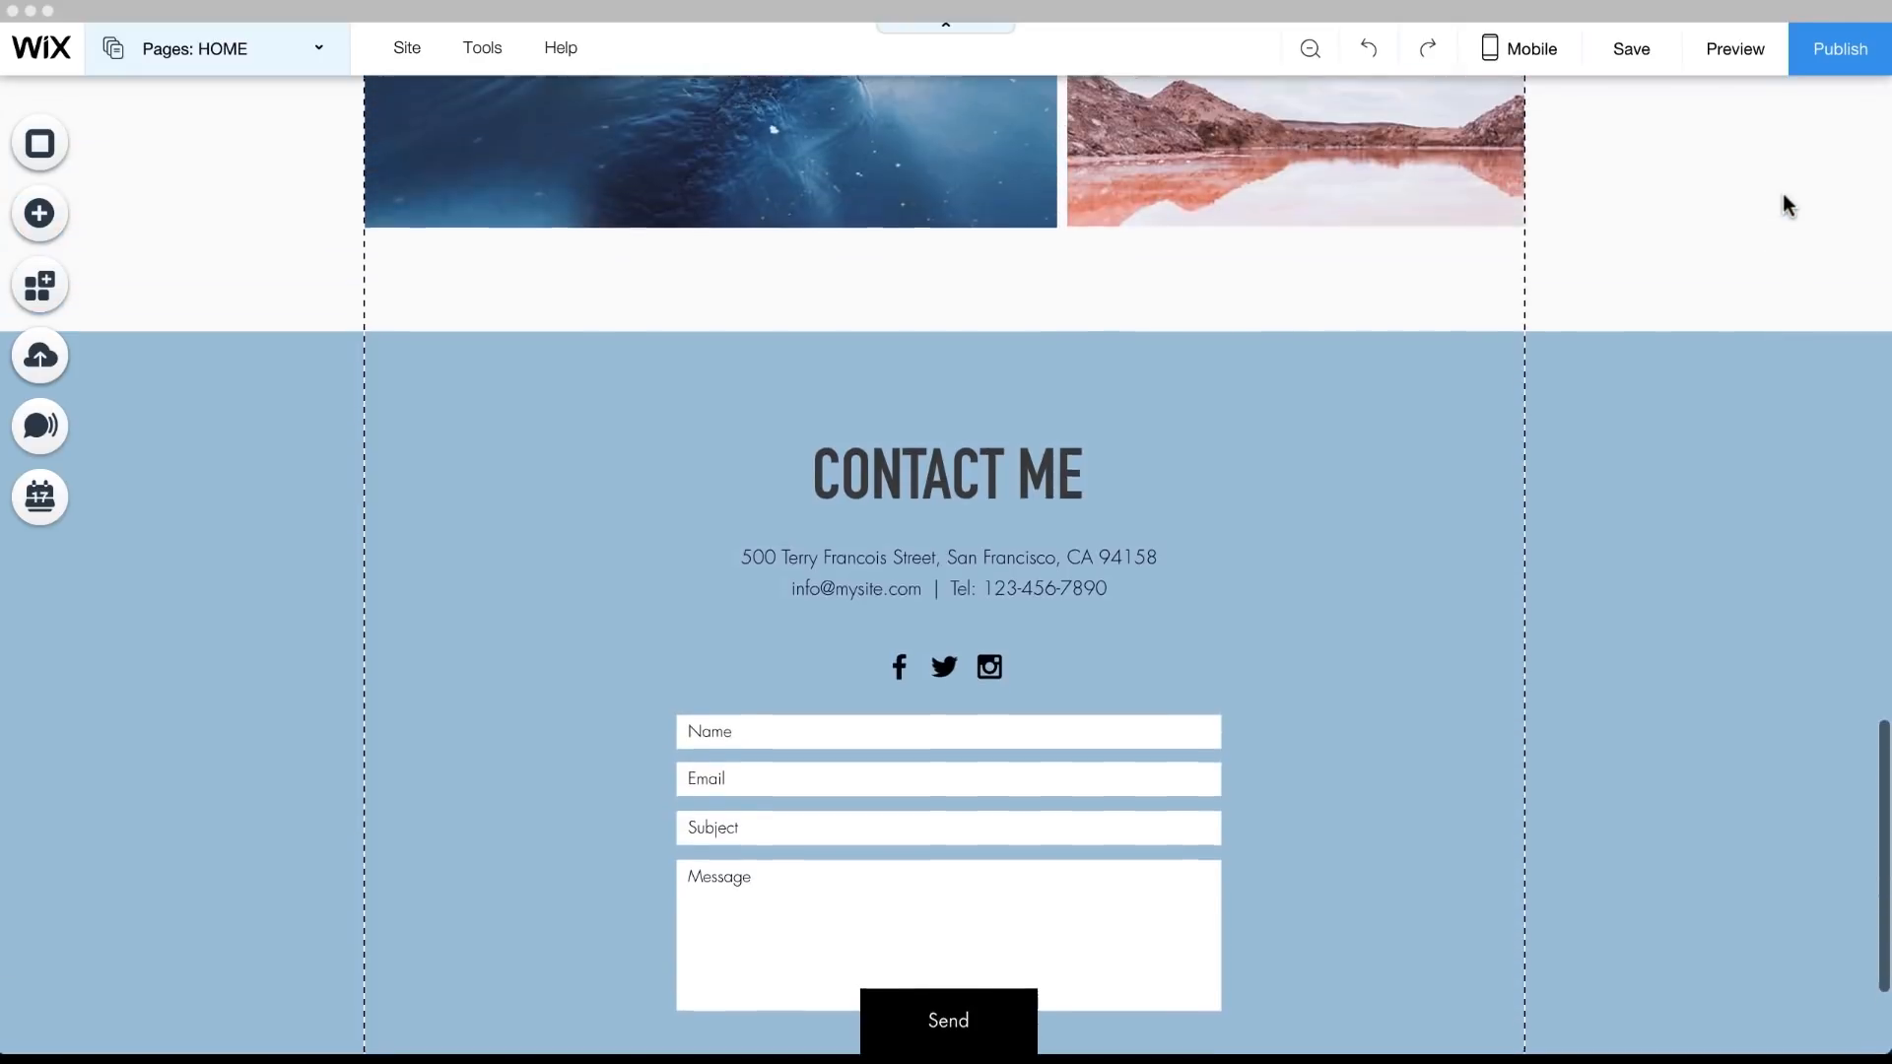
scroll(1783, 195, up, 12)
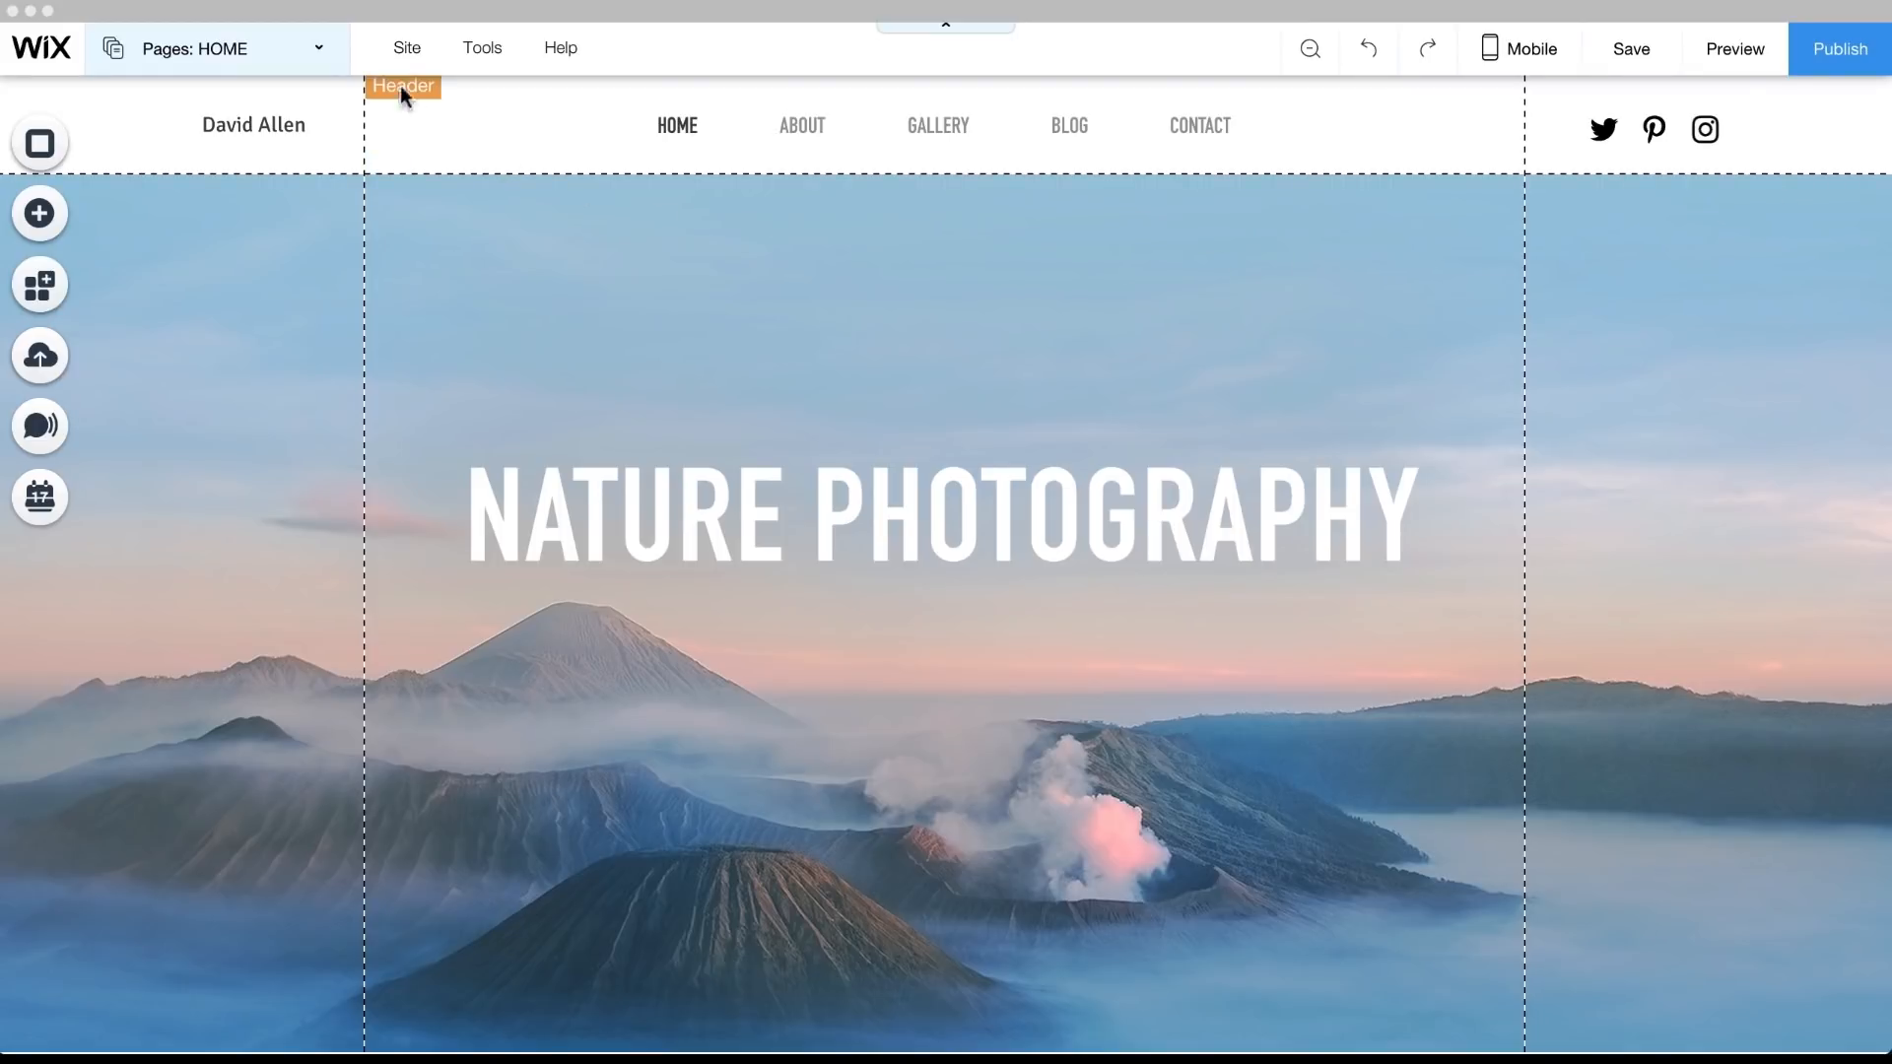
mouse_move(410, 65)
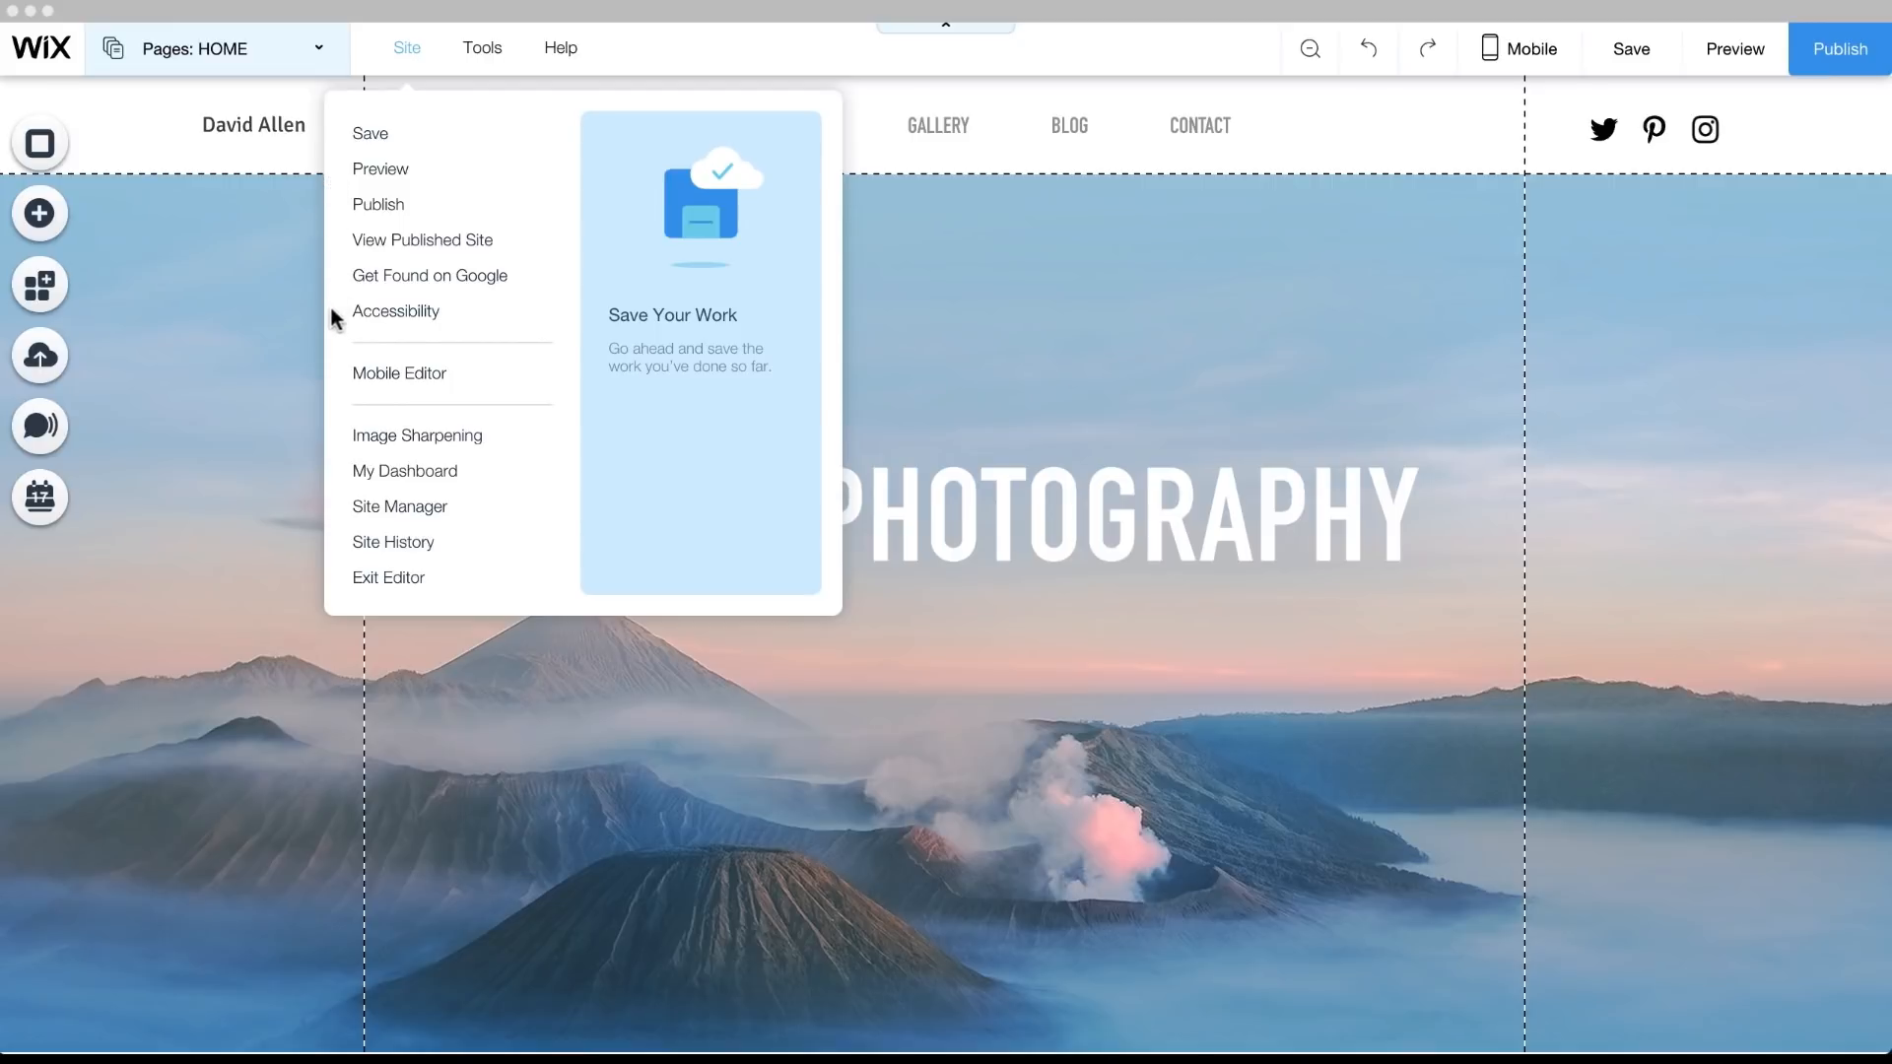
click(389, 325)
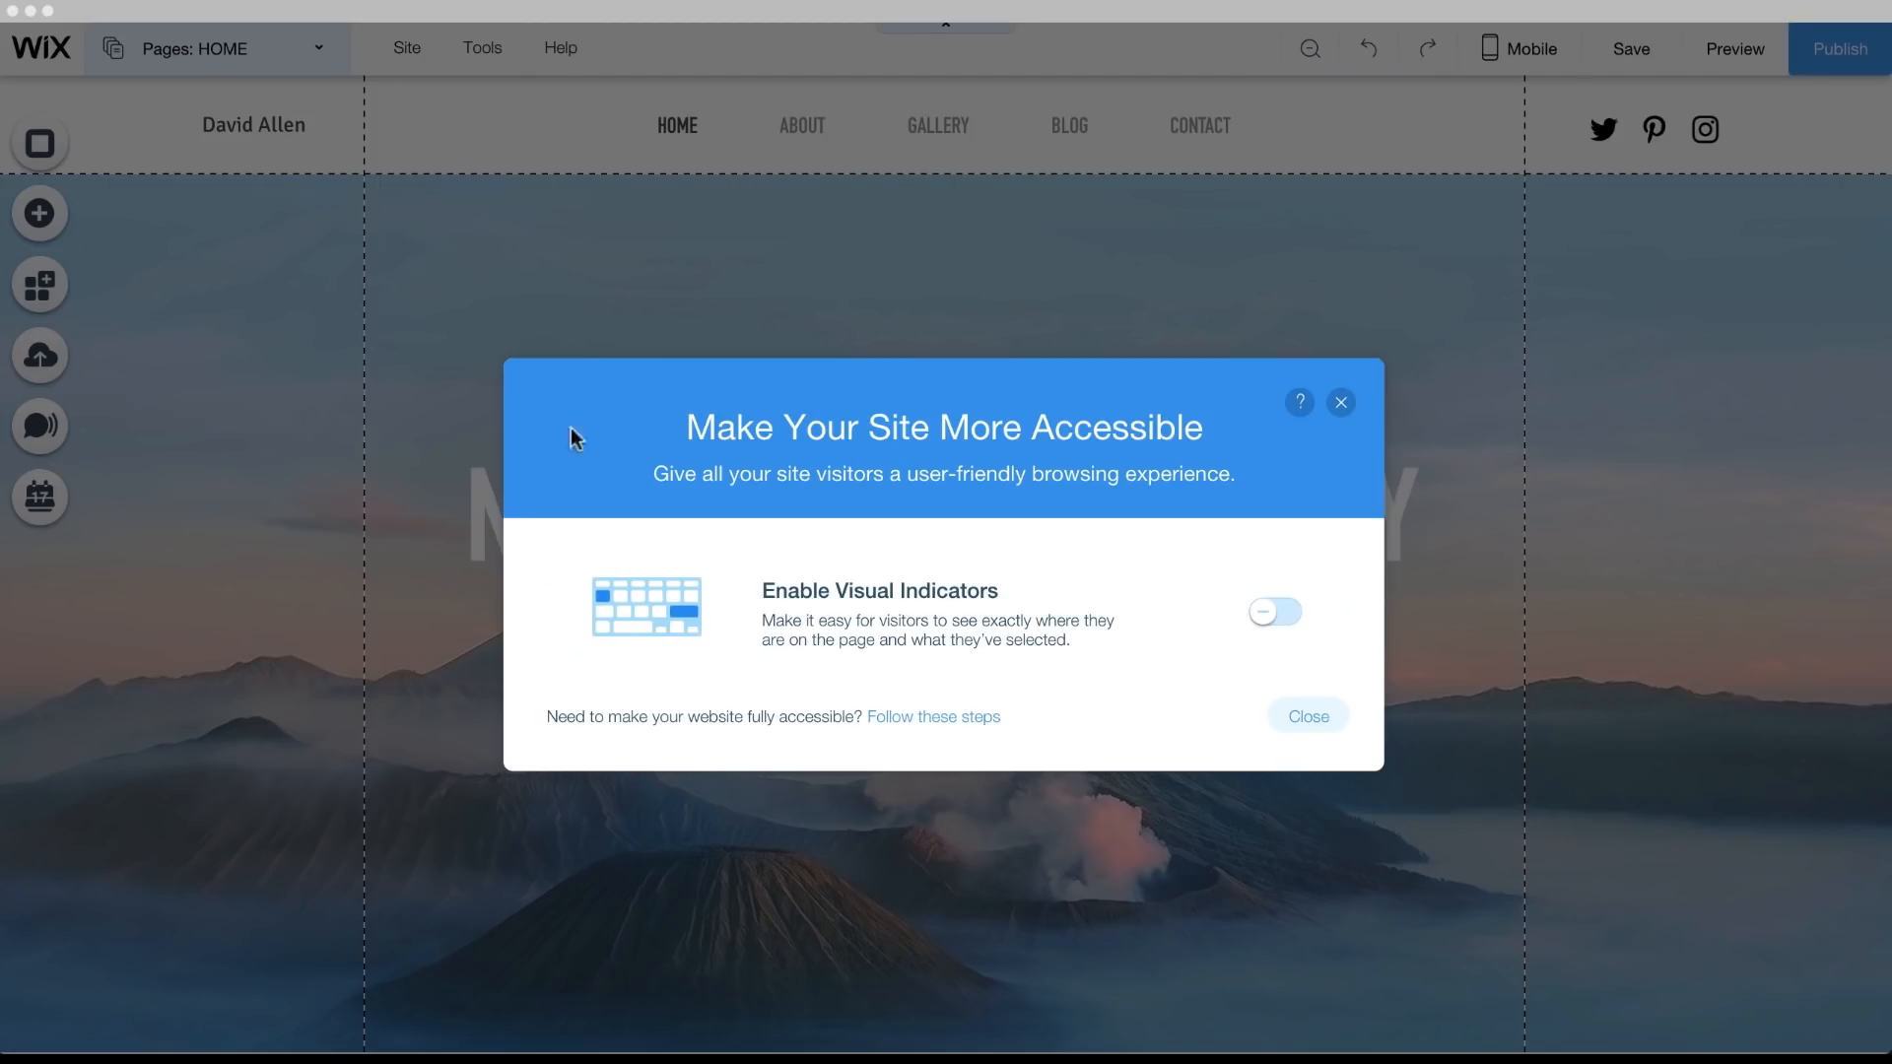
click(1281, 616)
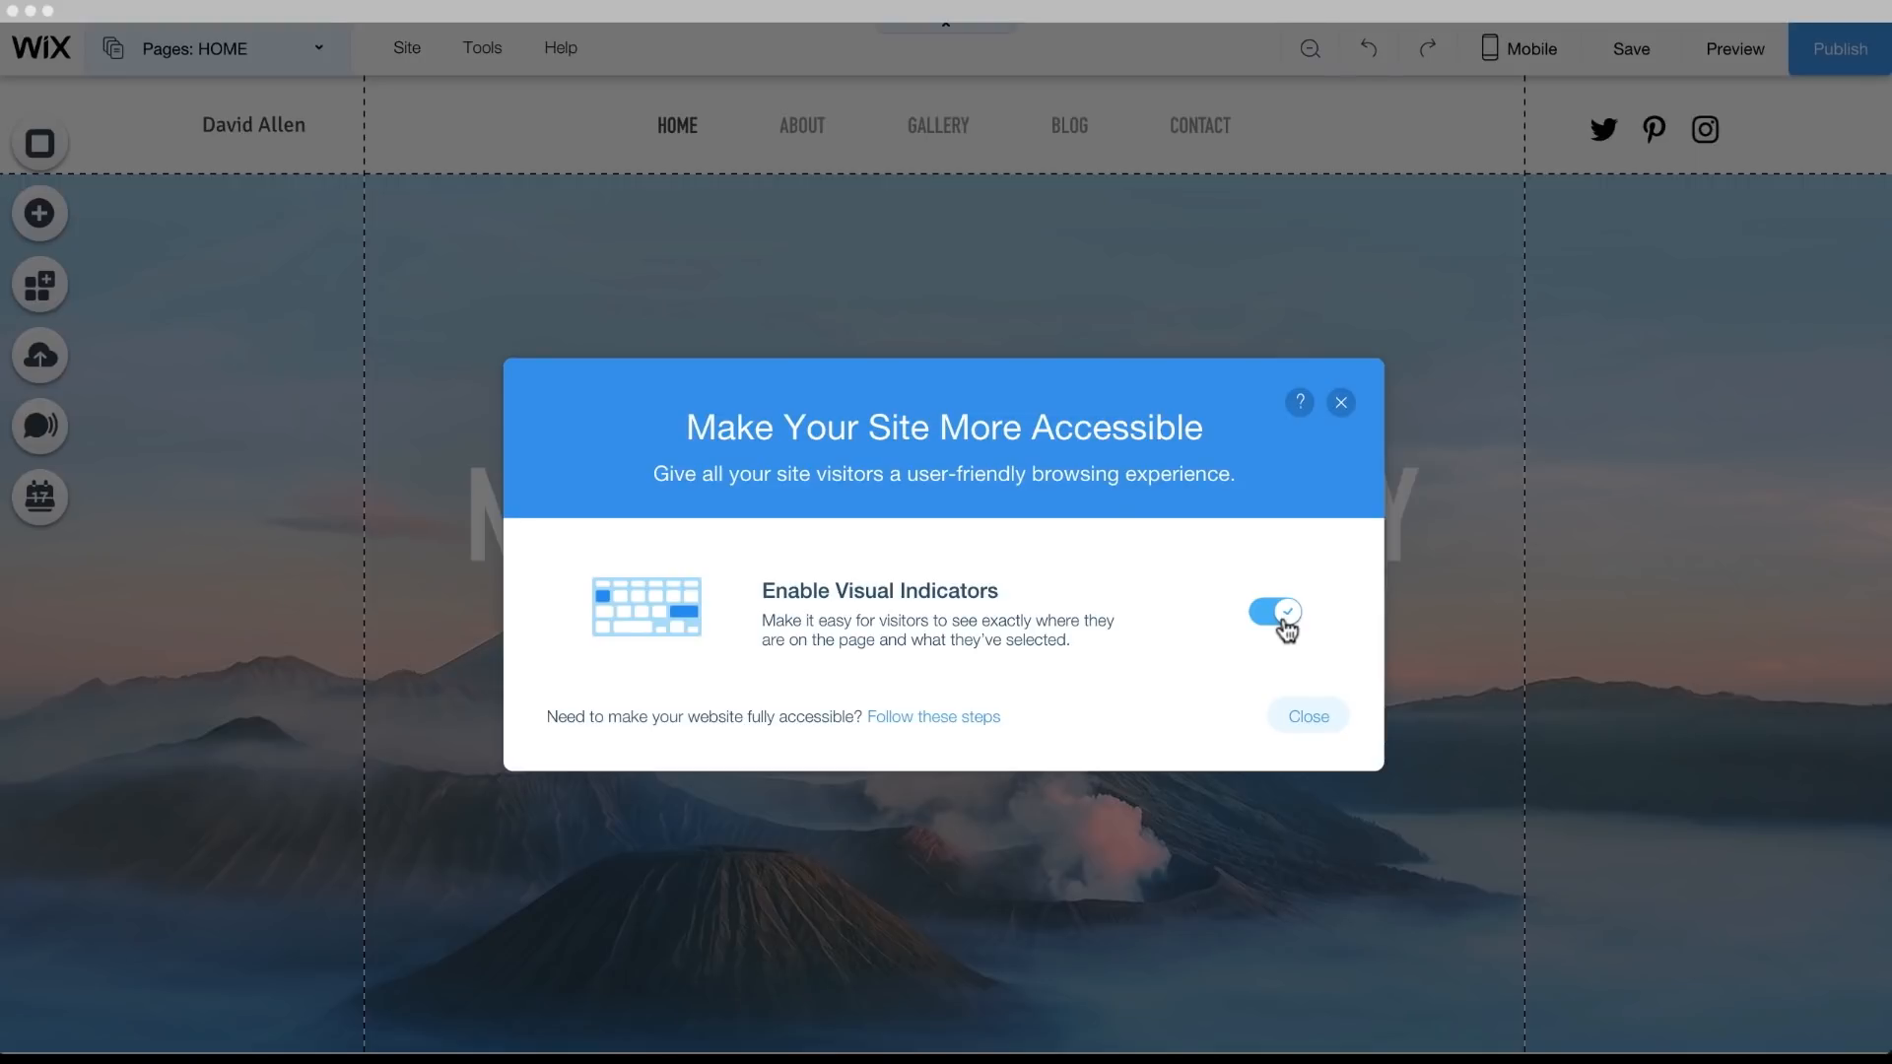
click(1311, 717)
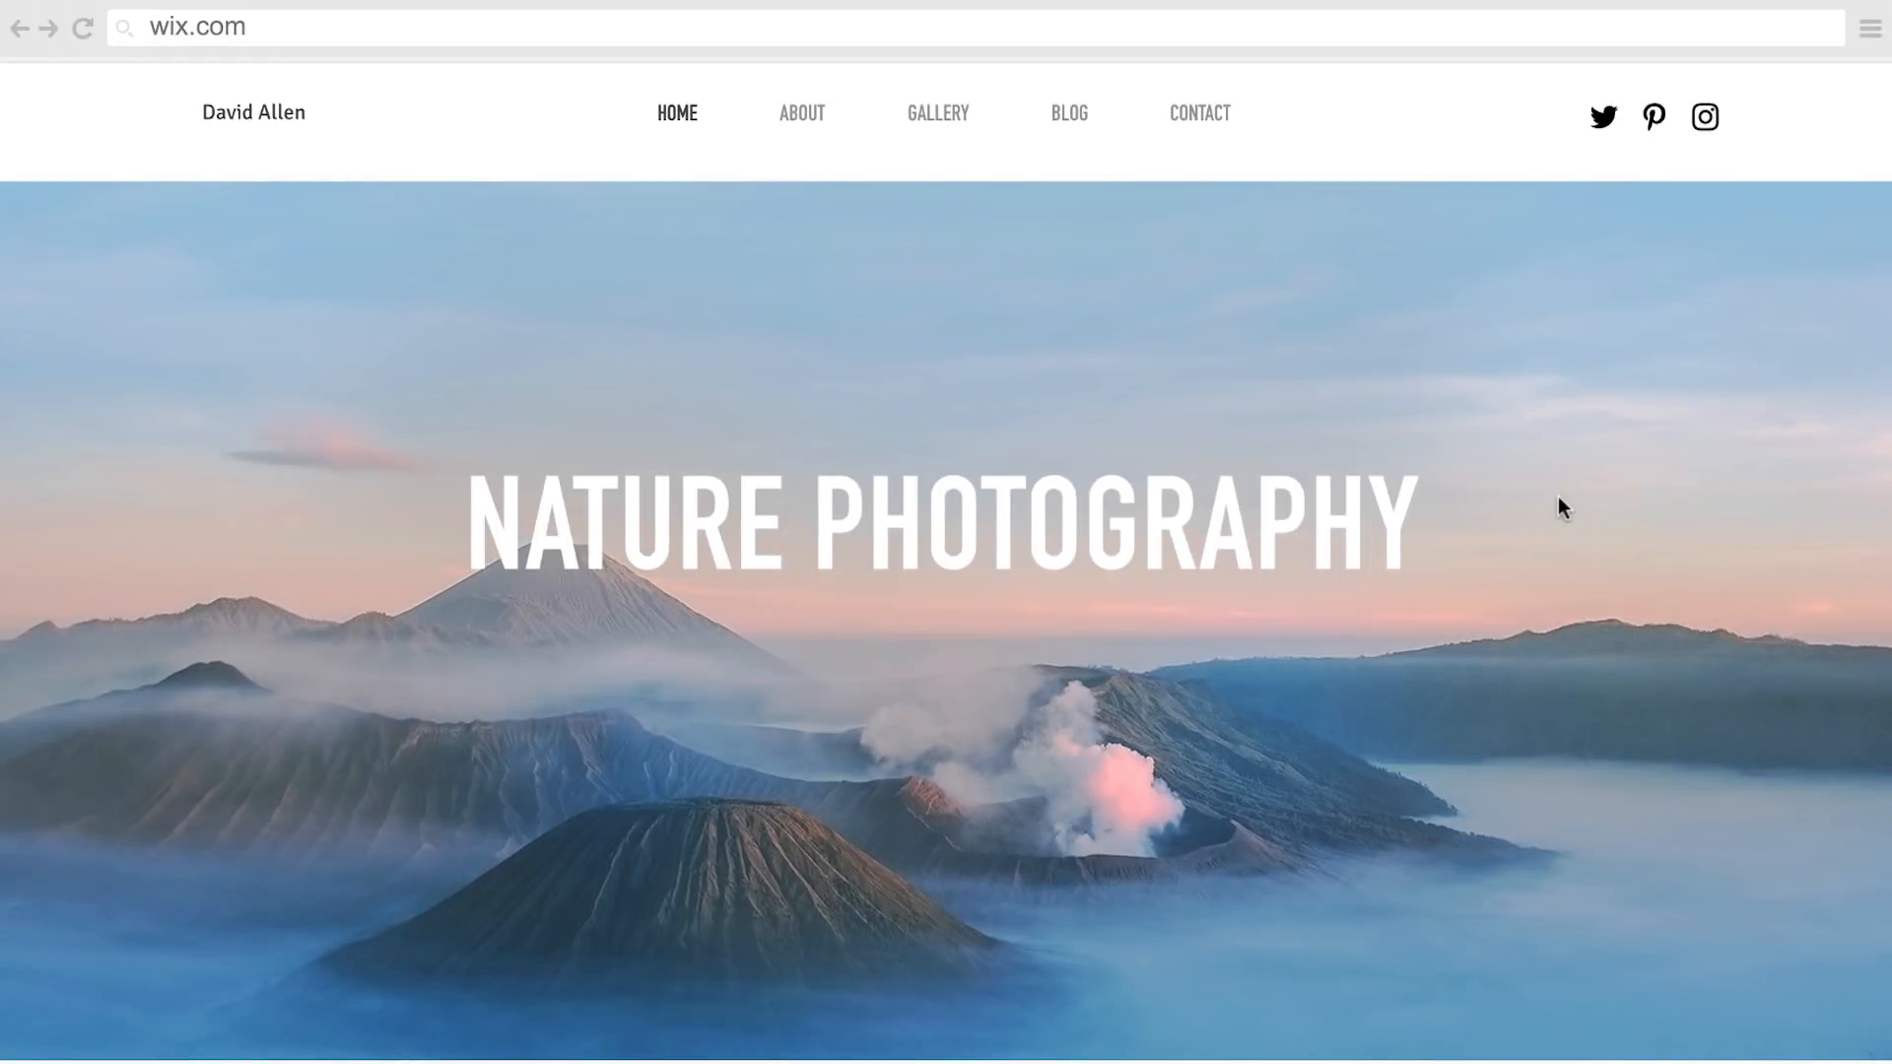
Switch to the site in the browser and move keyboard focus to the HOME menu item to check its visual indicator
key(Tab)
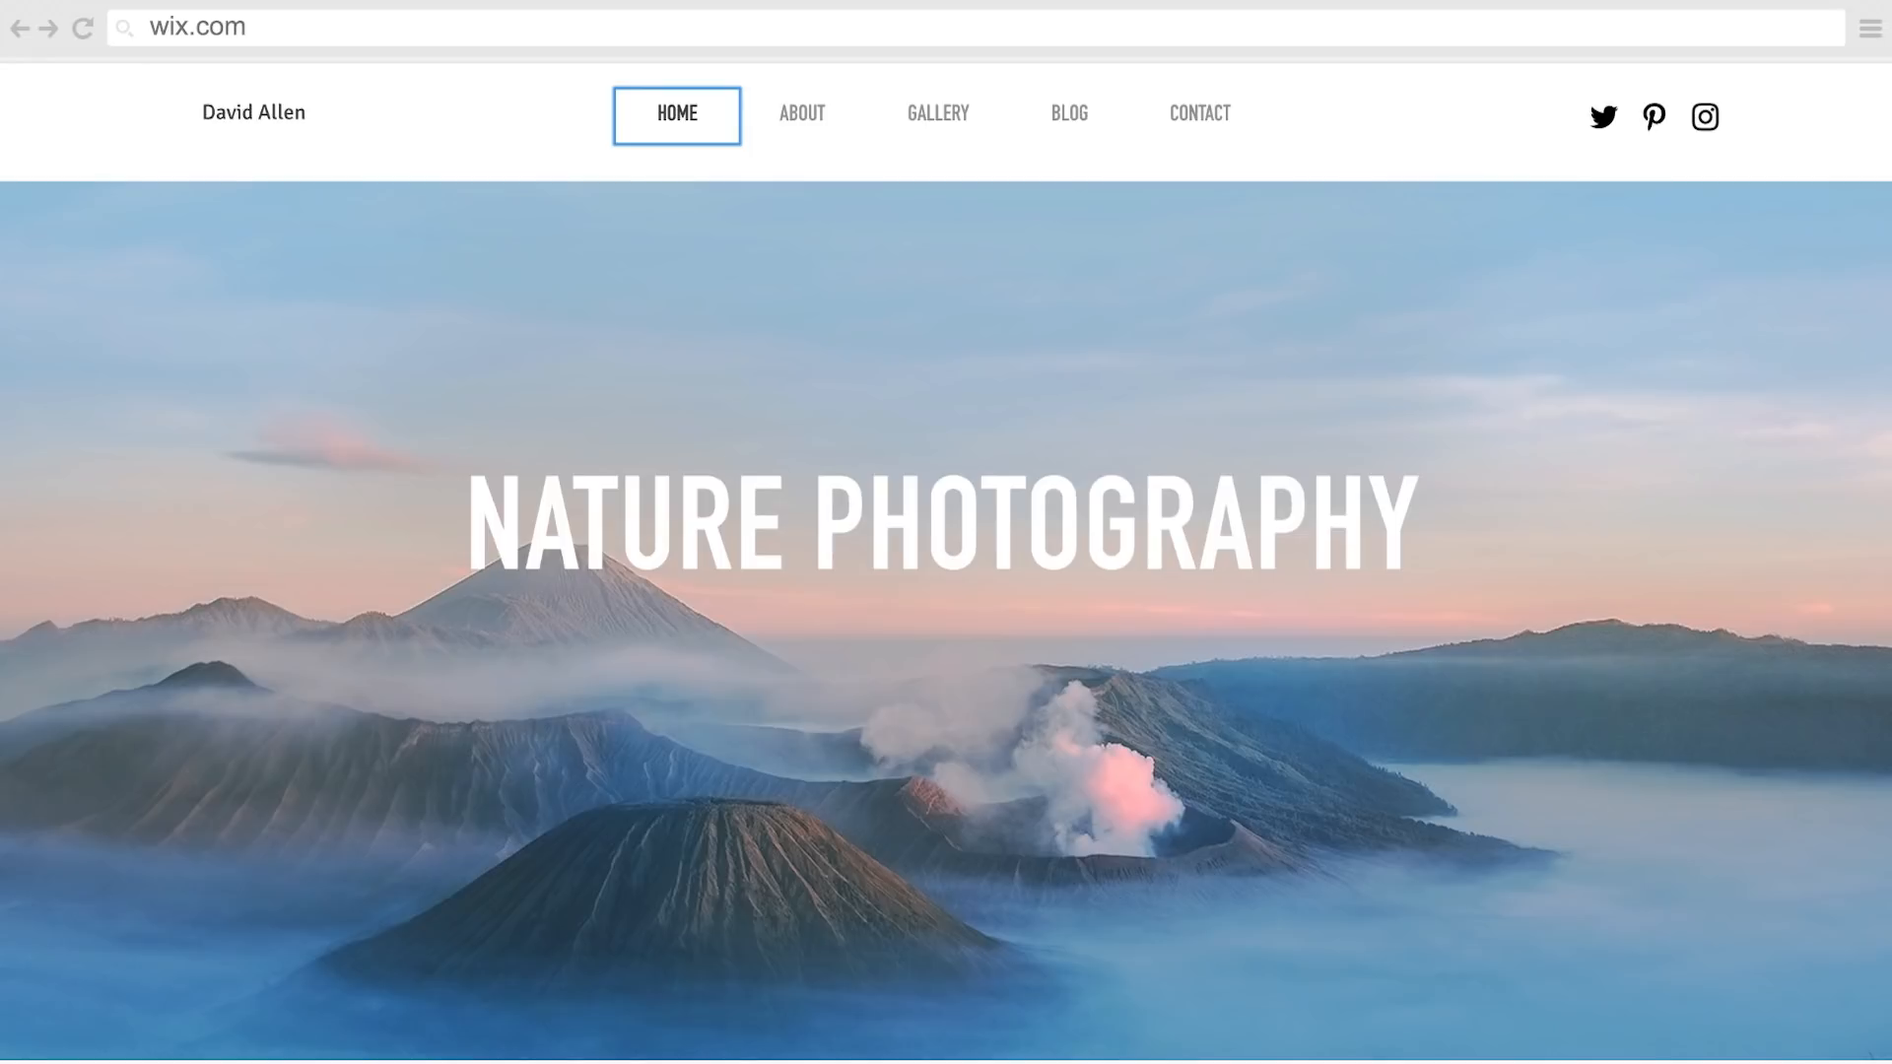